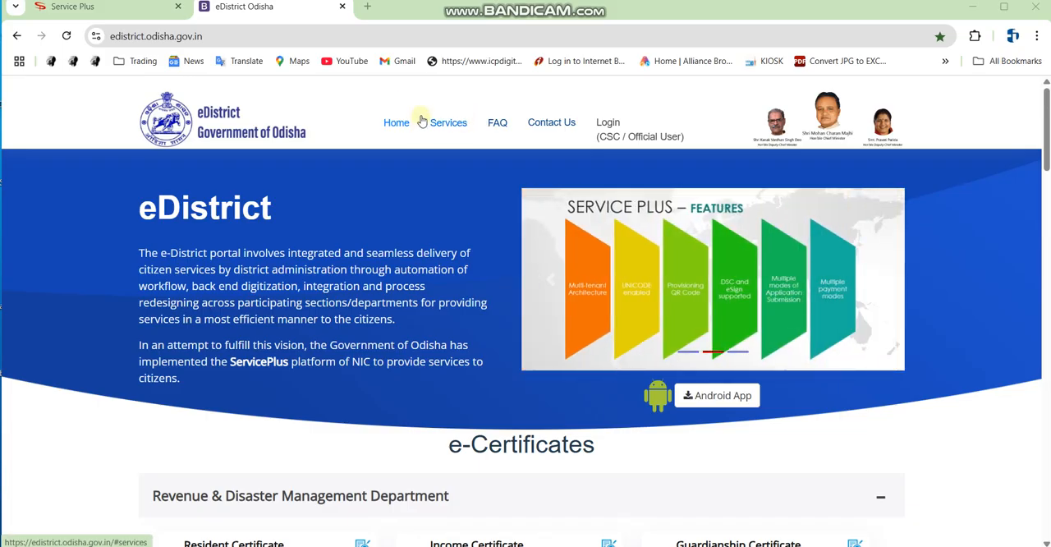
Look through the e-Certificates and department list on the eDistrict Odisha home page, and the Service Plus welcome page.
scroll(432, 303, down, 3)
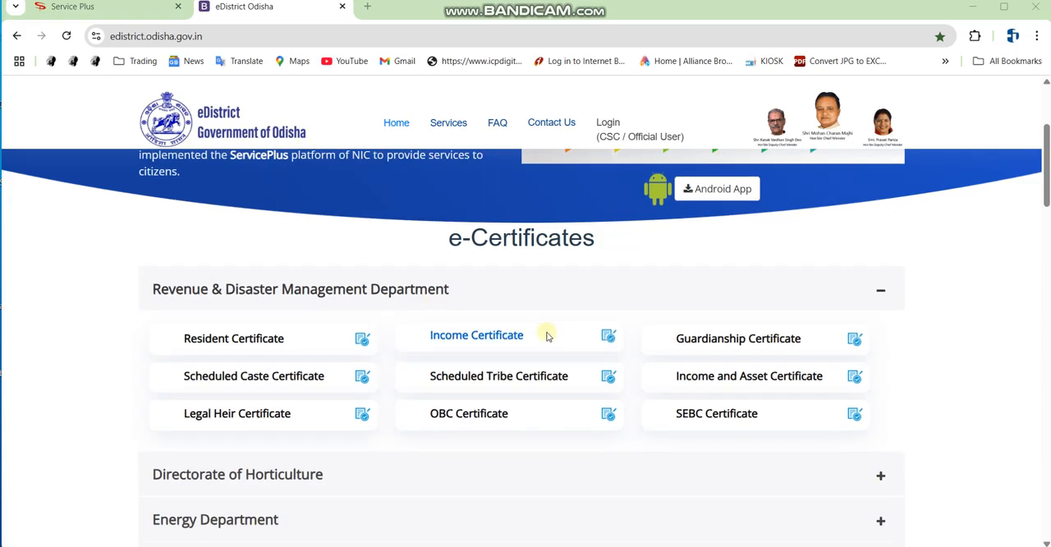
scroll(431, 336, down, 2)
scroll(435, 345, down, 6)
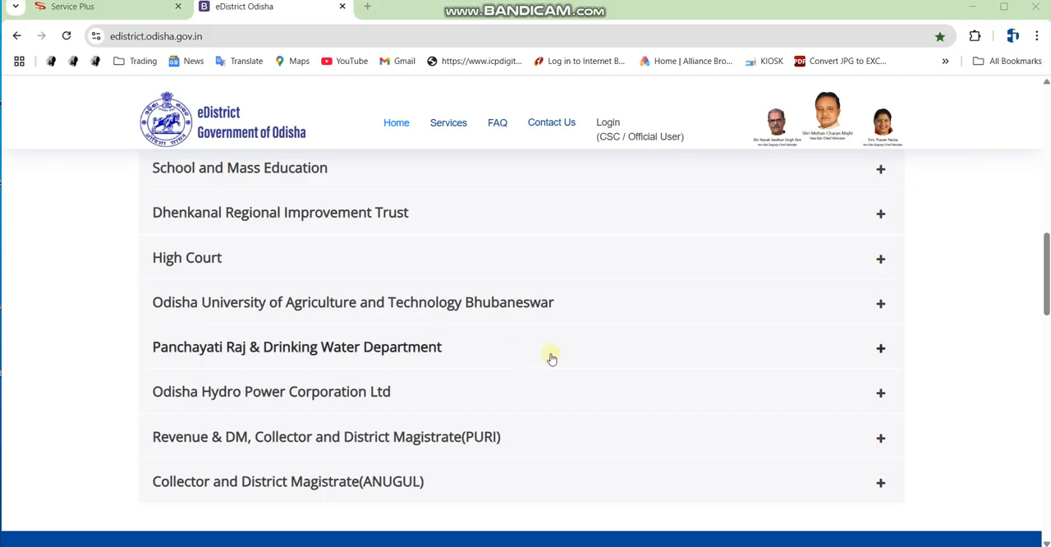
scroll(492, 345, up, 8)
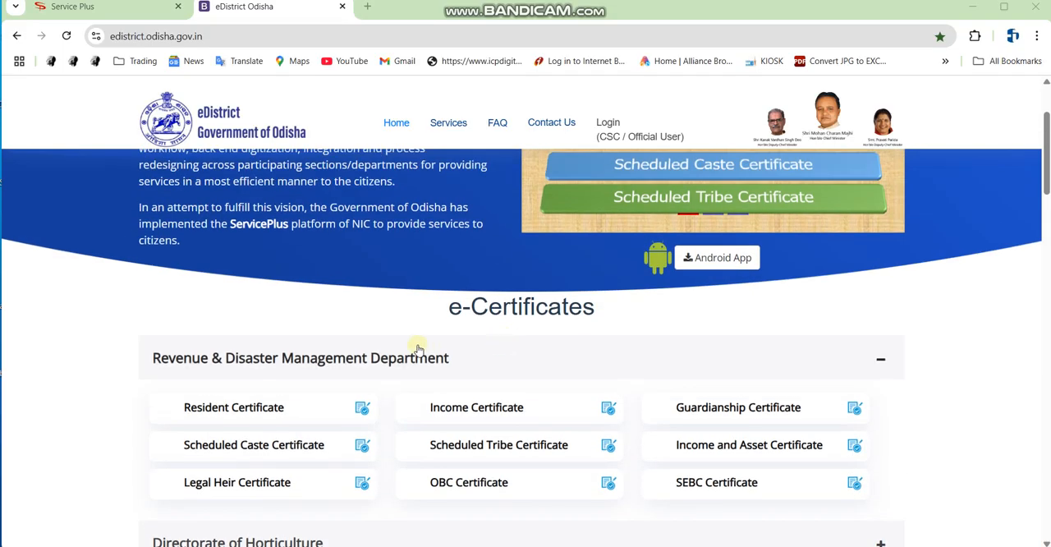
scroll(419, 345, up, 2)
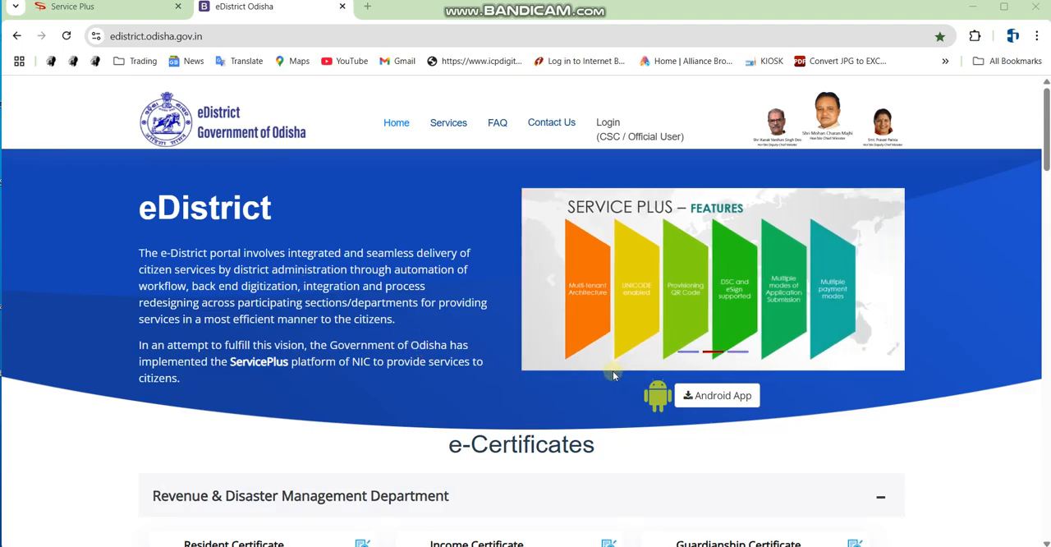
scroll(604, 364, down, 1)
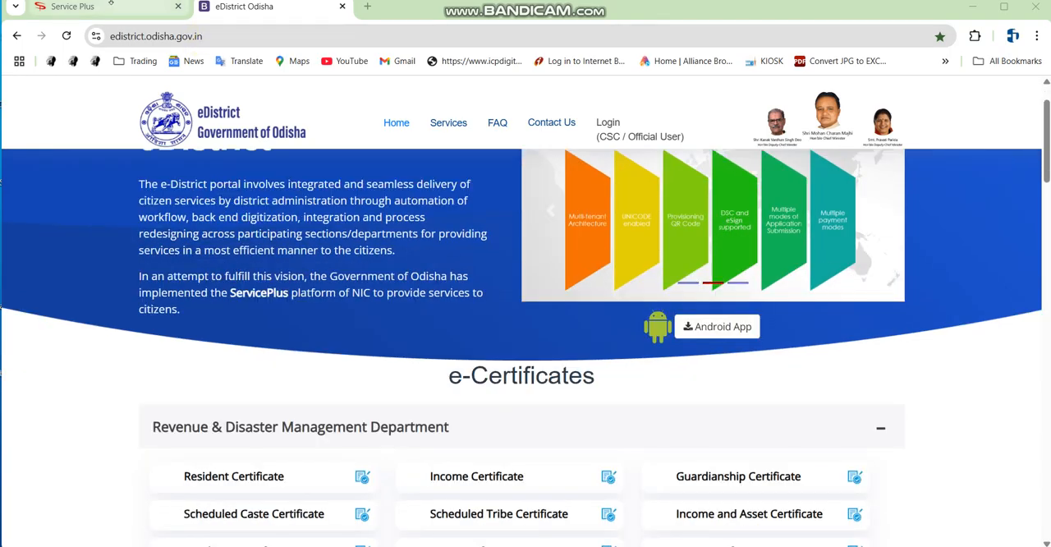
click(130, 14)
scroll(548, 333, down, 2)
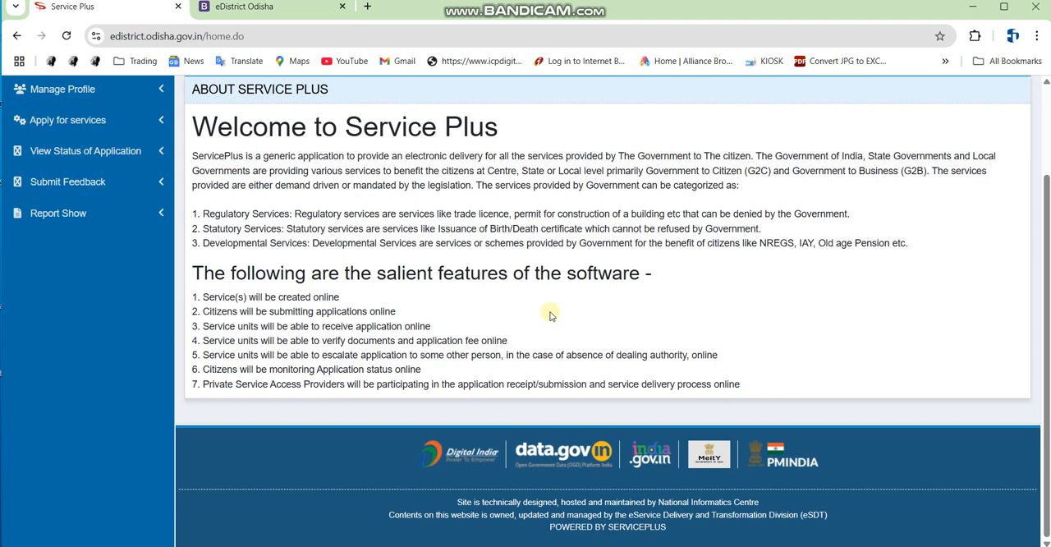
scroll(550, 315, up, 3)
click(308, 8)
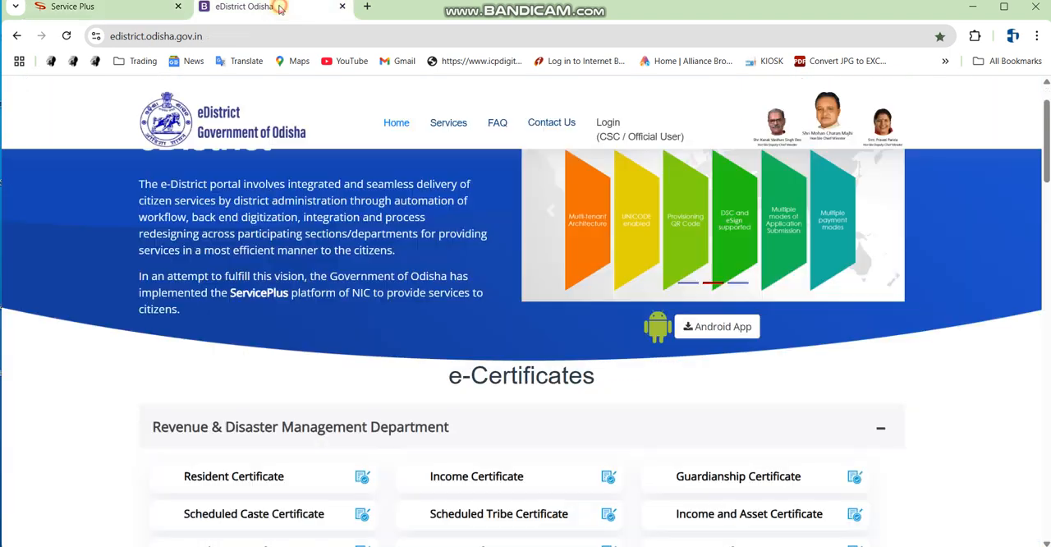
Search Google for "edistrict" in a new browser tab.
click(368, 7)
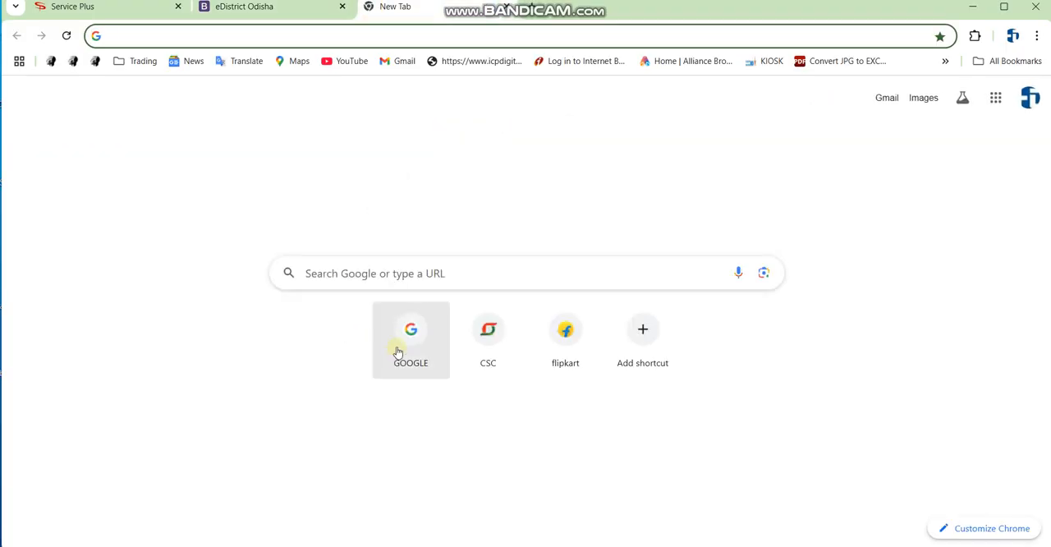
click(415, 330)
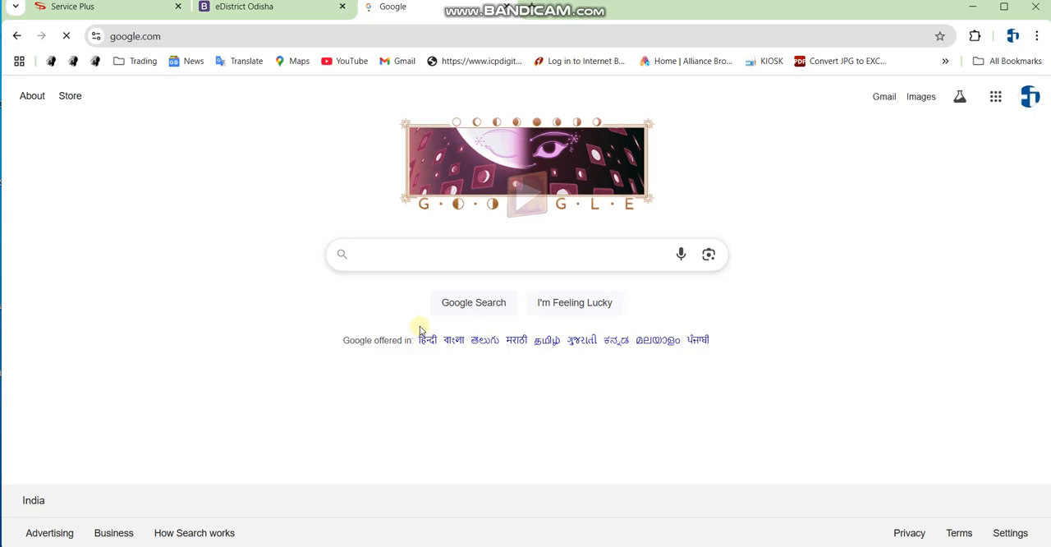
text(EDI)
click(380, 283)
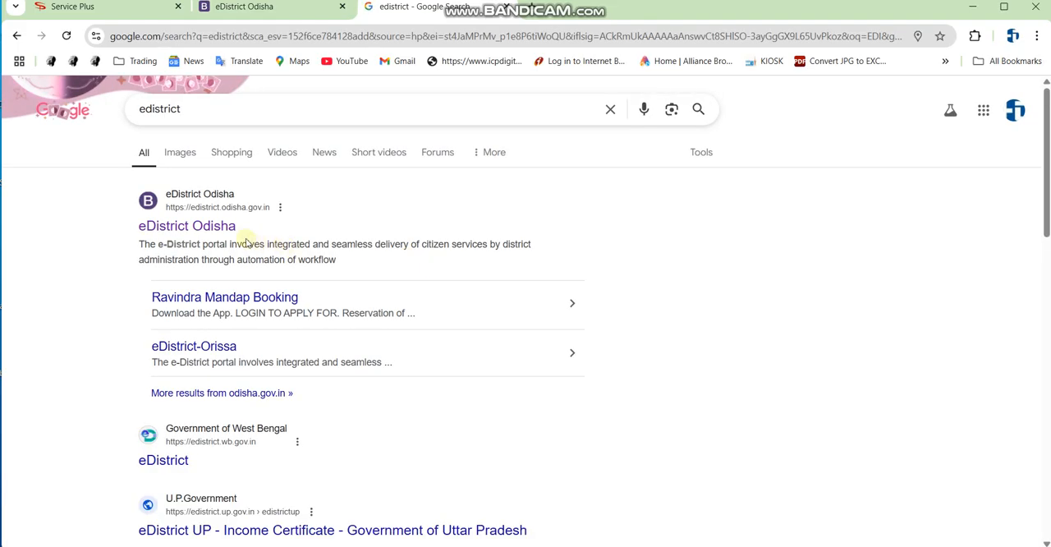
Open the eDistrict Odisha website from the search results.
key(ctrl+alt+d)
drag(127, 188, 344, 252)
key(ctrl+alt+d)
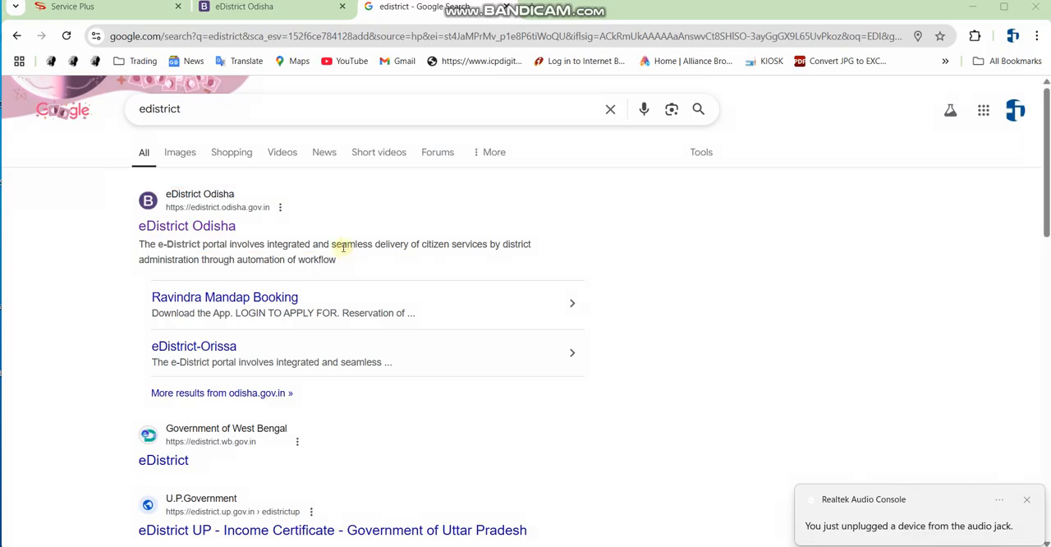
click(205, 228)
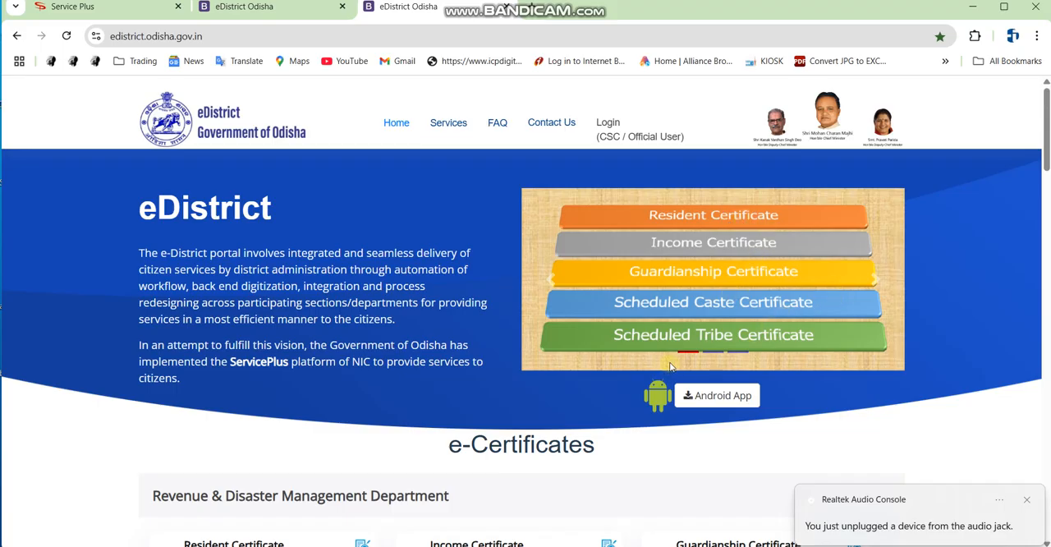
scroll(601, 364, down, 2)
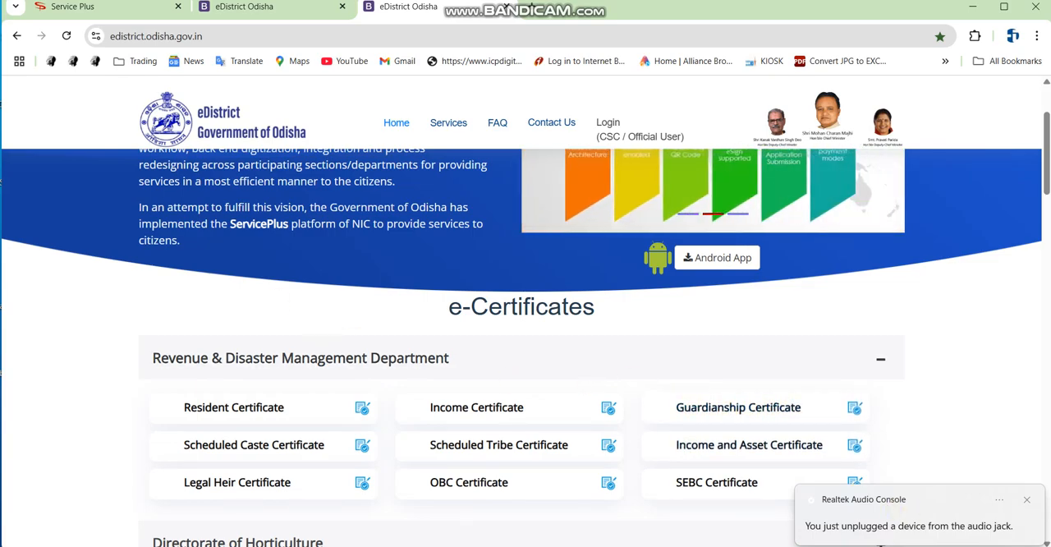
click(112, 10)
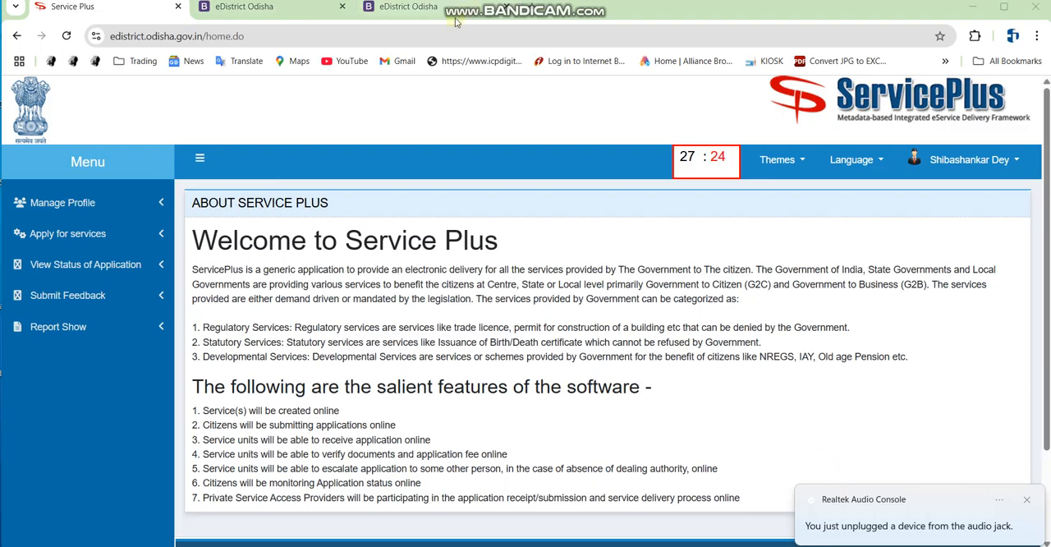
click(418, 9)
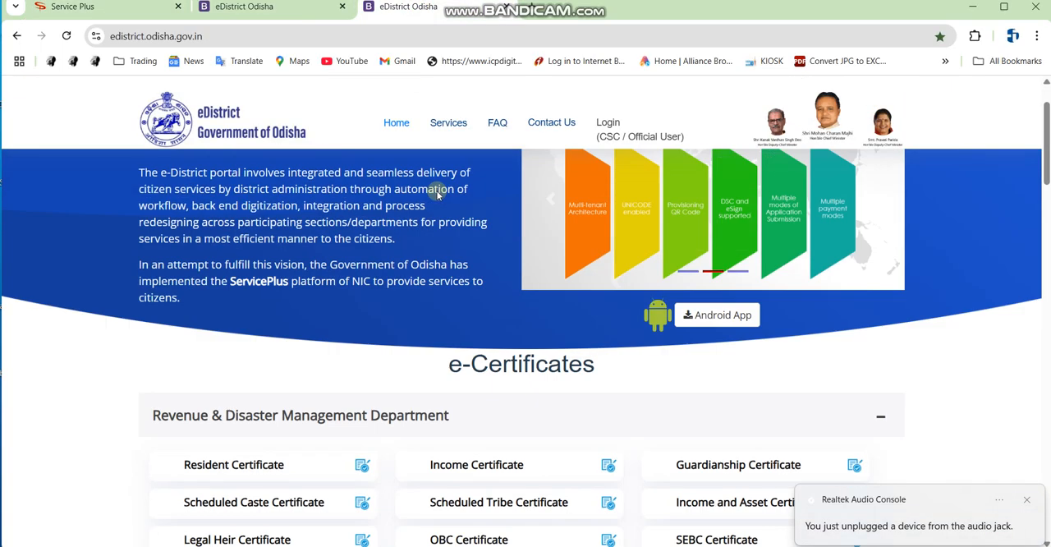
Open the CSC / Official User login page of the eDistrict portal.
scroll(437, 193, up, 1)
drag(575, 105, 688, 164)
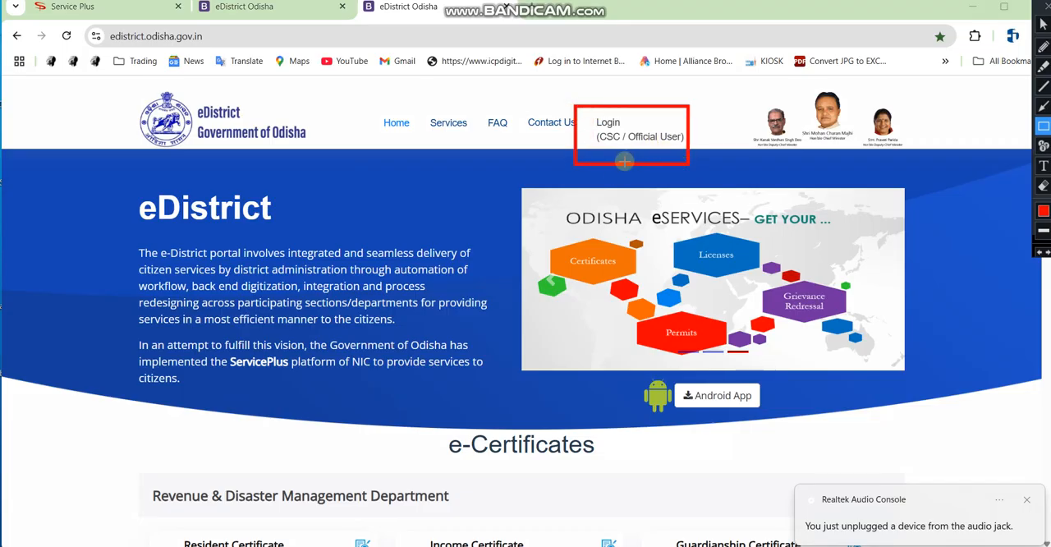
key(Escape)
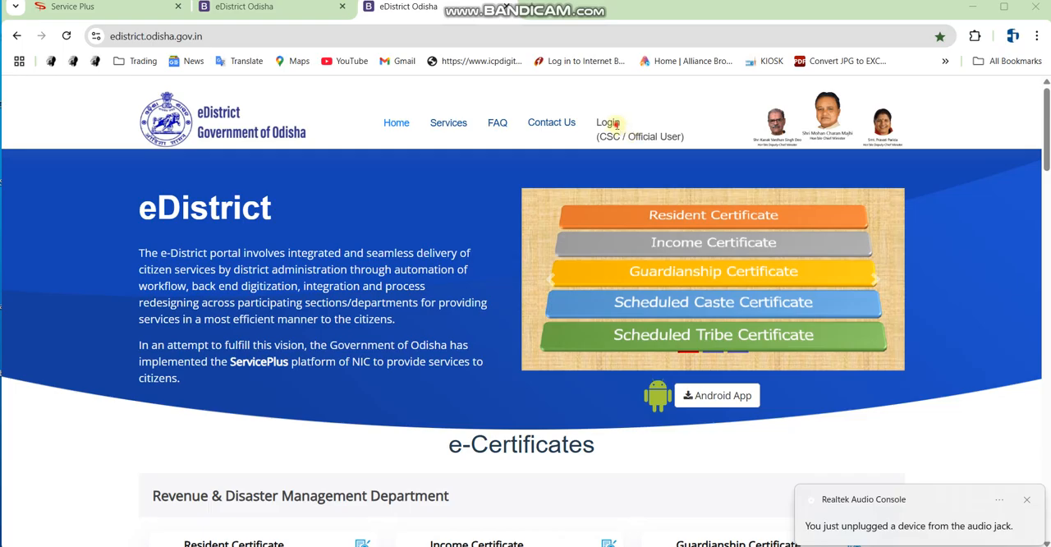
click(616, 124)
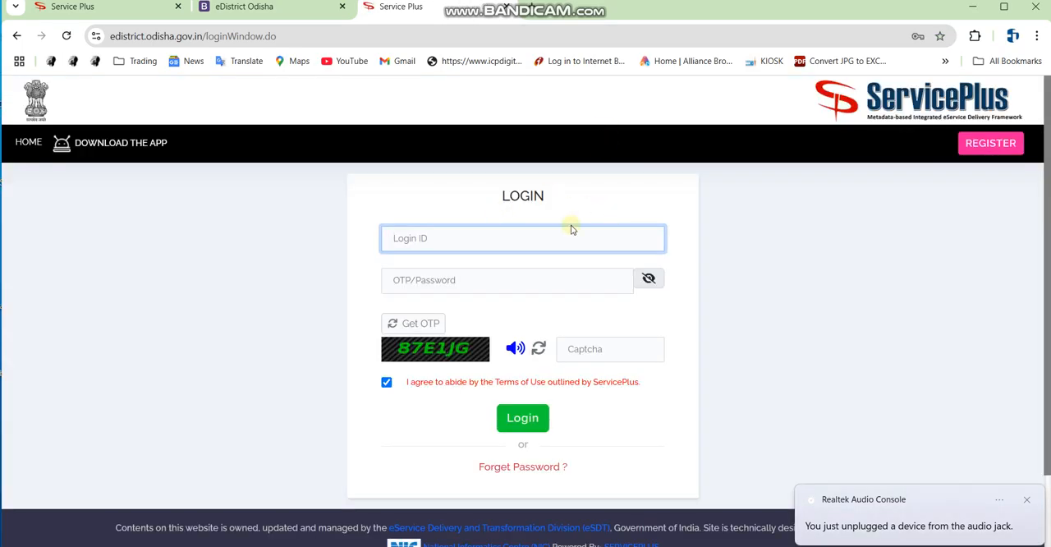
Go from the login page to the citizen registration form.
key(ctrl+alt+d)
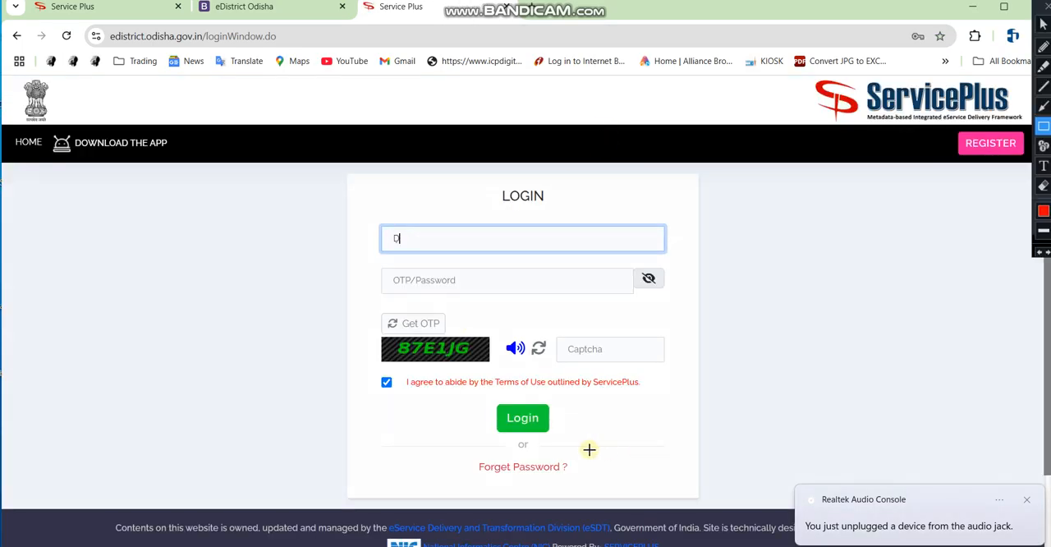
click(620, 309)
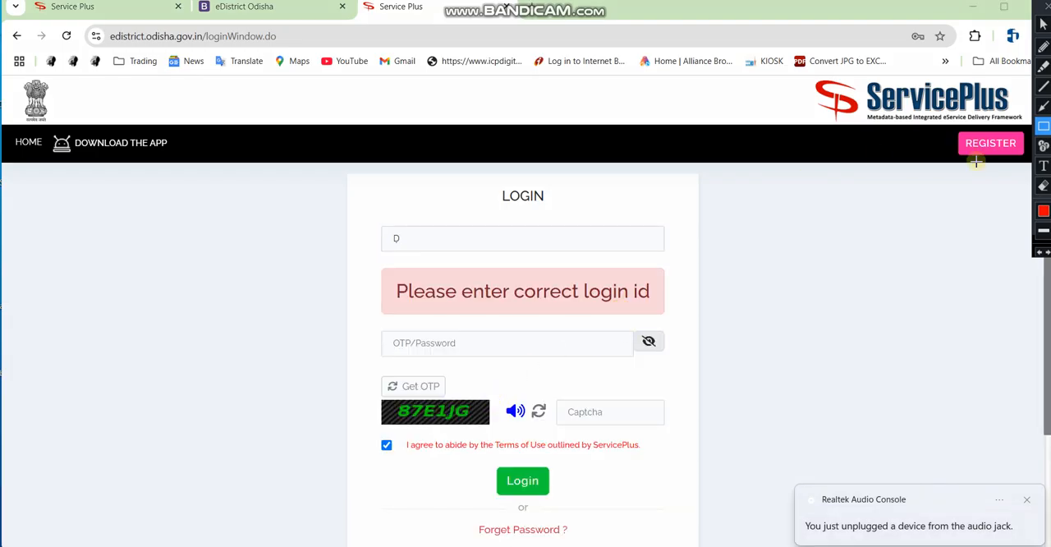
key(ctrl+alt+d)
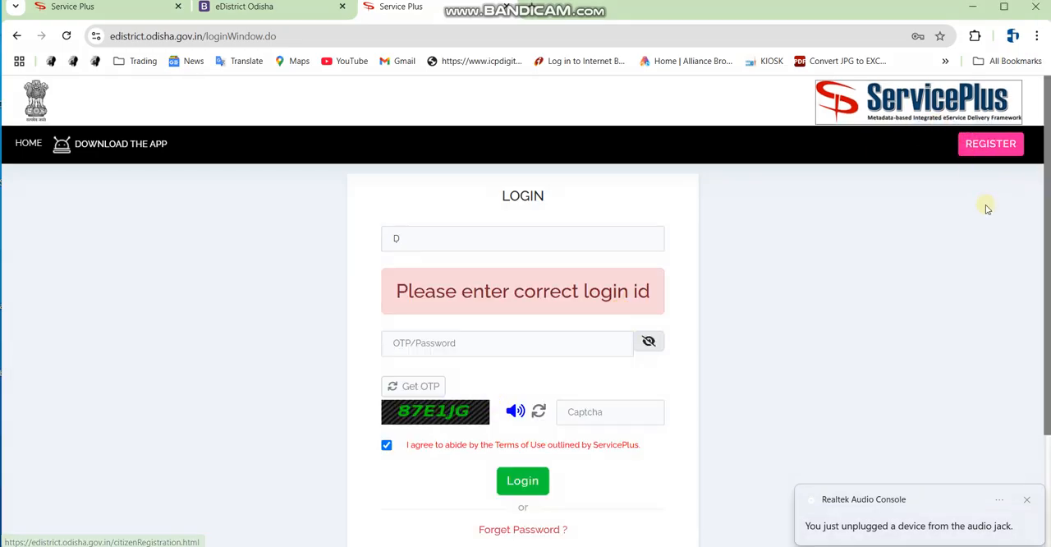
key(ctrl+alt+d)
drag(944, 135, 1027, 170)
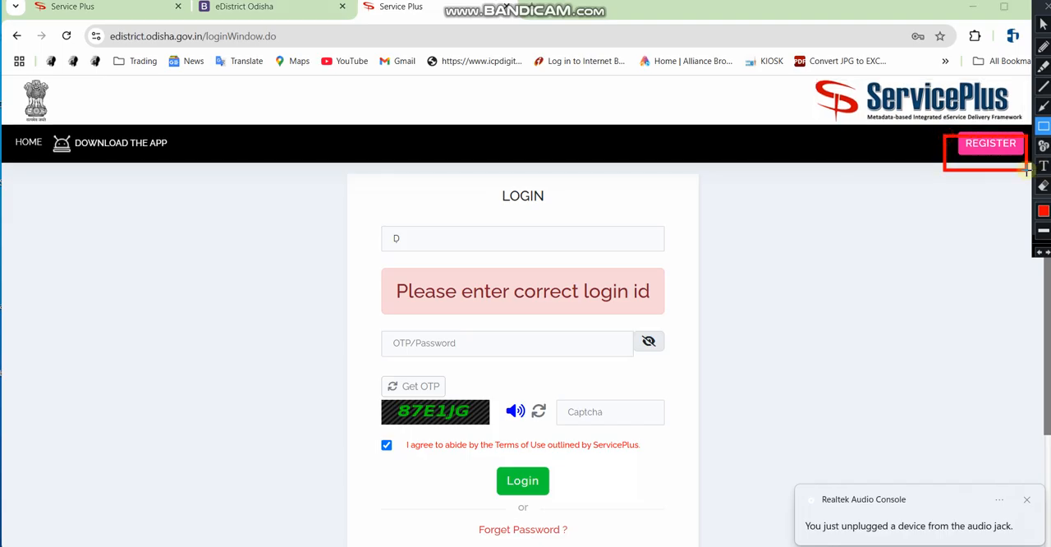
key(ctrl+alt+d)
click(996, 144)
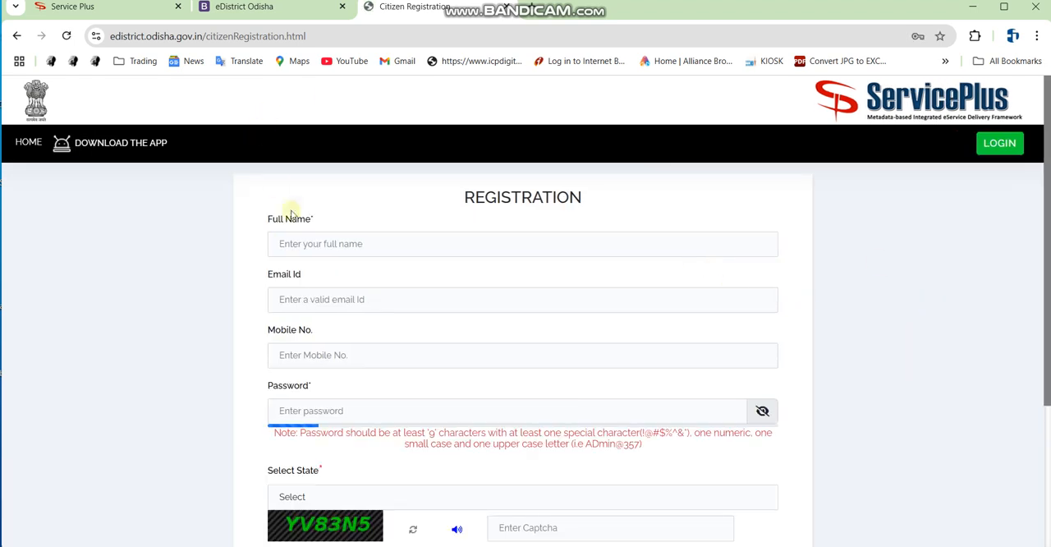
Examine the Full Name, Email Id, Mobile No. and Password fields of the registration form.
key(ctrl+alt+d)
drag(247, 192, 512, 257)
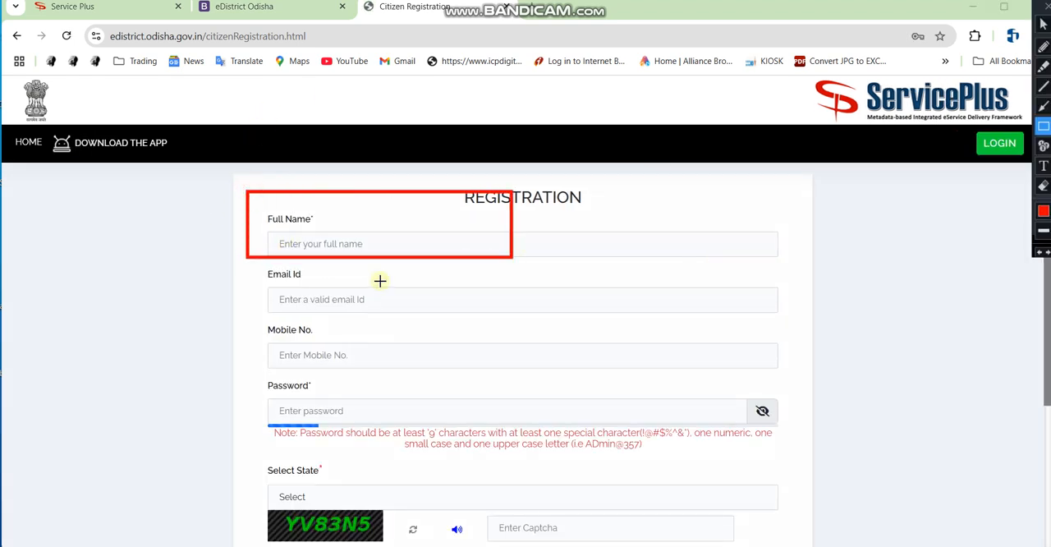
drag(266, 272, 503, 309)
drag(280, 330, 638, 380)
mouse_move(269, 373)
mouse_down()
mouse_move(575, 441)
mouse_move(769, 442)
mouse_up()
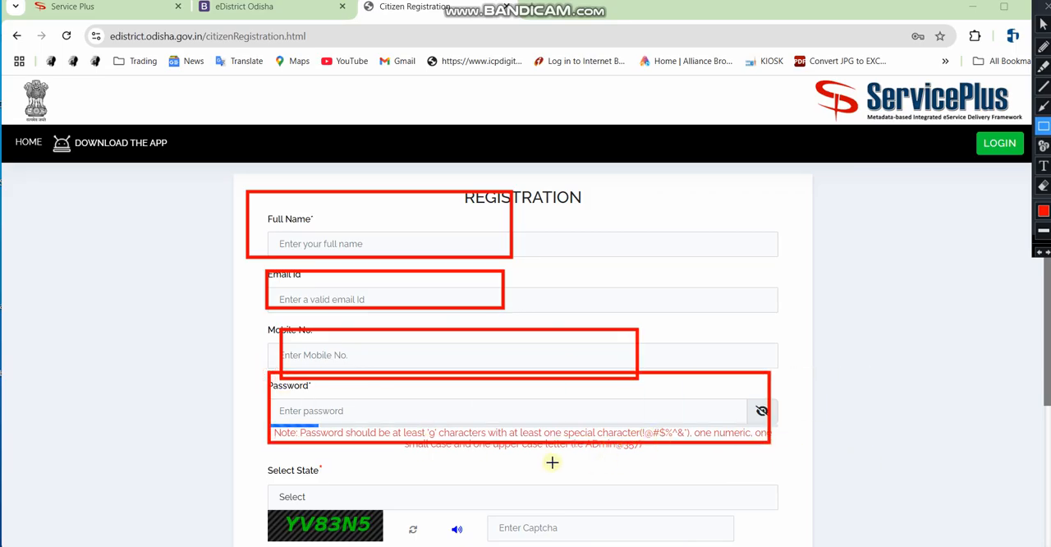
key(Escape)
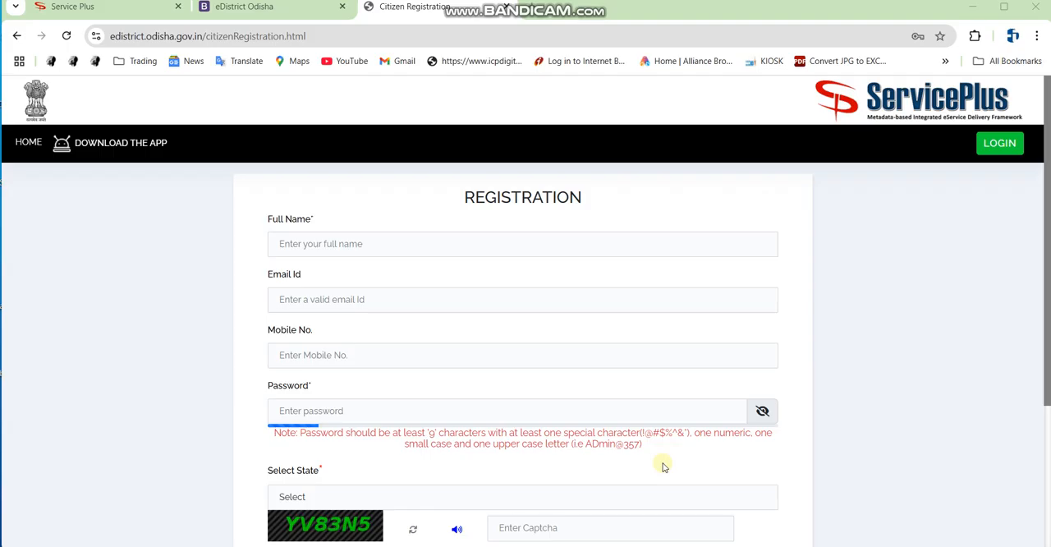
Choose ODISHA as the state in the registration form.
scroll(263, 439, down, 3)
click(360, 355)
scroll(366, 217, down, 3)
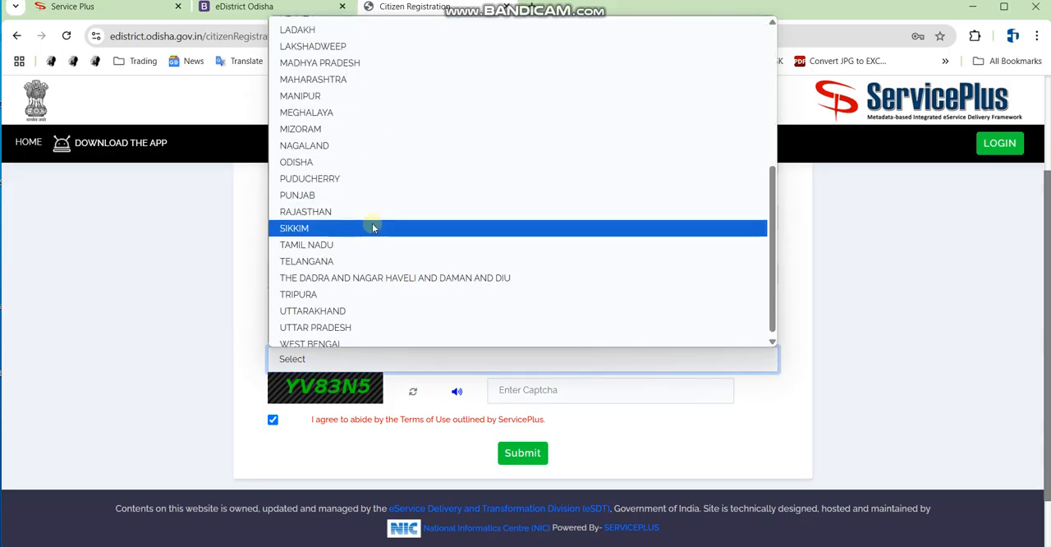
click(329, 157)
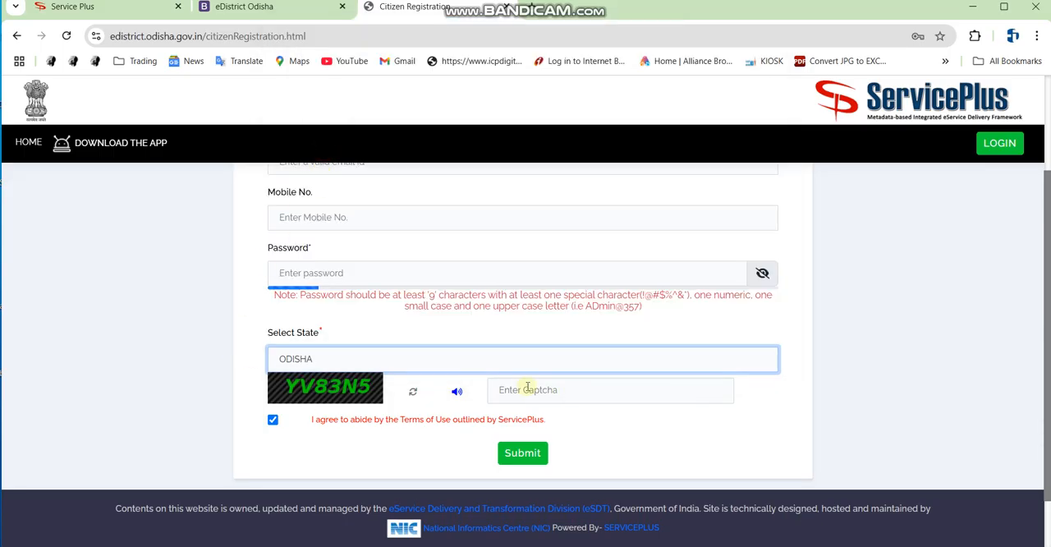
Examine the captcha image and its entry field, and go back to the login page.
key(ctrl+alt+d)
mouse_move(271, 373)
mouse_down()
mouse_move(296, 392)
mouse_move(397, 403)
mouse_up()
mouse_move(482, 371)
mouse_down()
mouse_move(633, 408)
mouse_move(763, 413)
mouse_up()
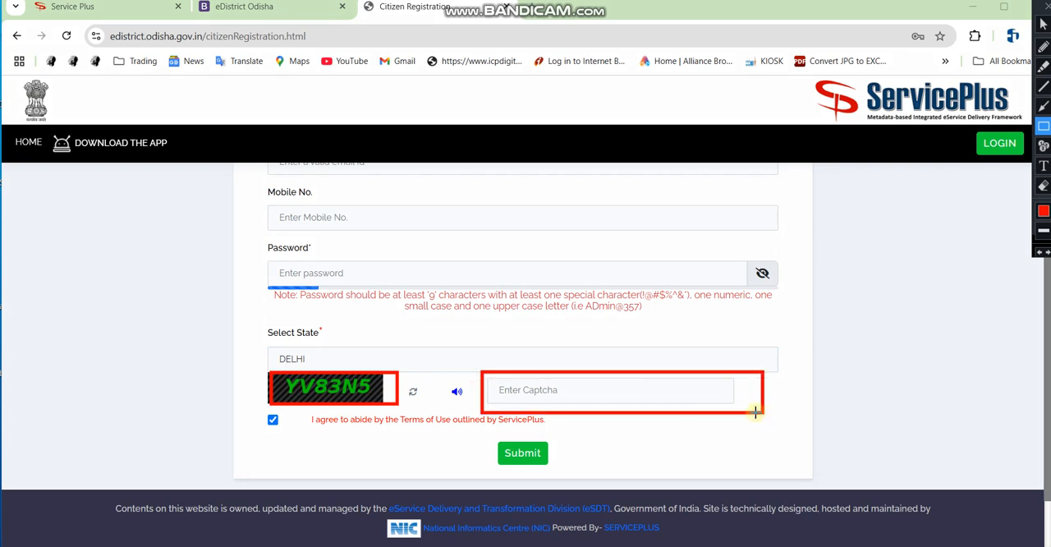
key(ctrl+alt+d)
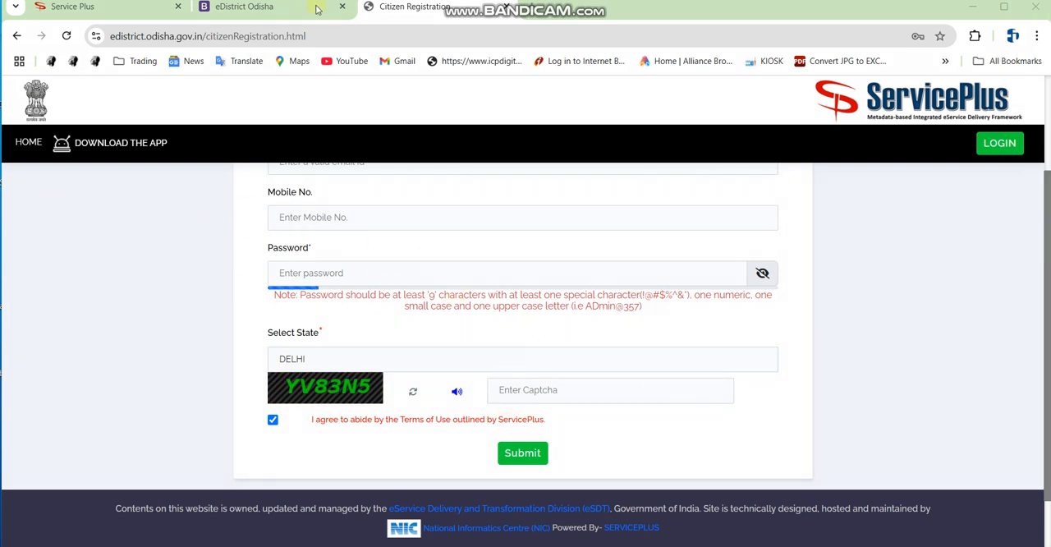
scroll(617, 189, up, 2)
click(994, 144)
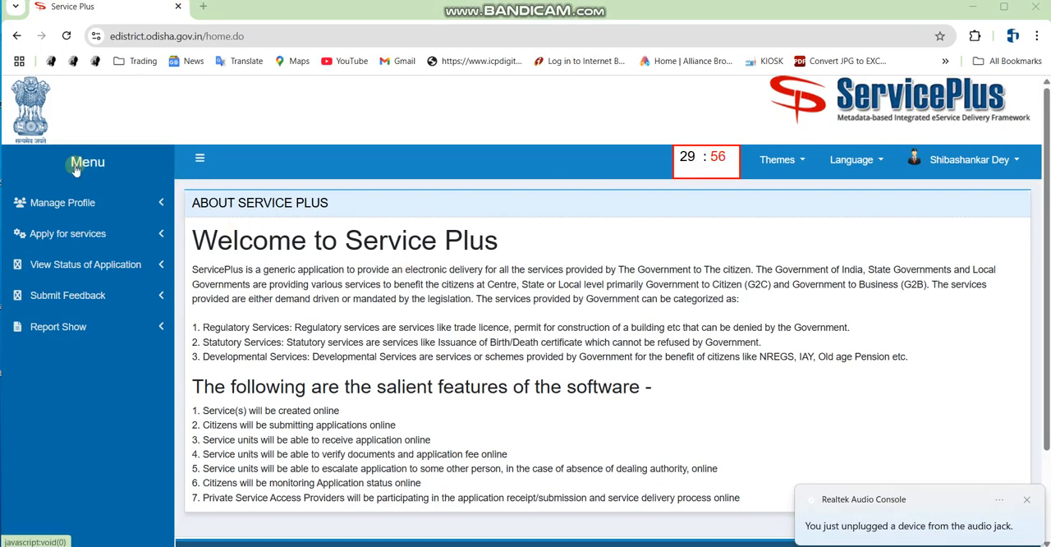
Open the list of all available services to apply for in the Service Plus account.
mouse_move(4, 187)
mouse_down()
mouse_move(114, 251)
mouse_move(181, 212)
mouse_up()
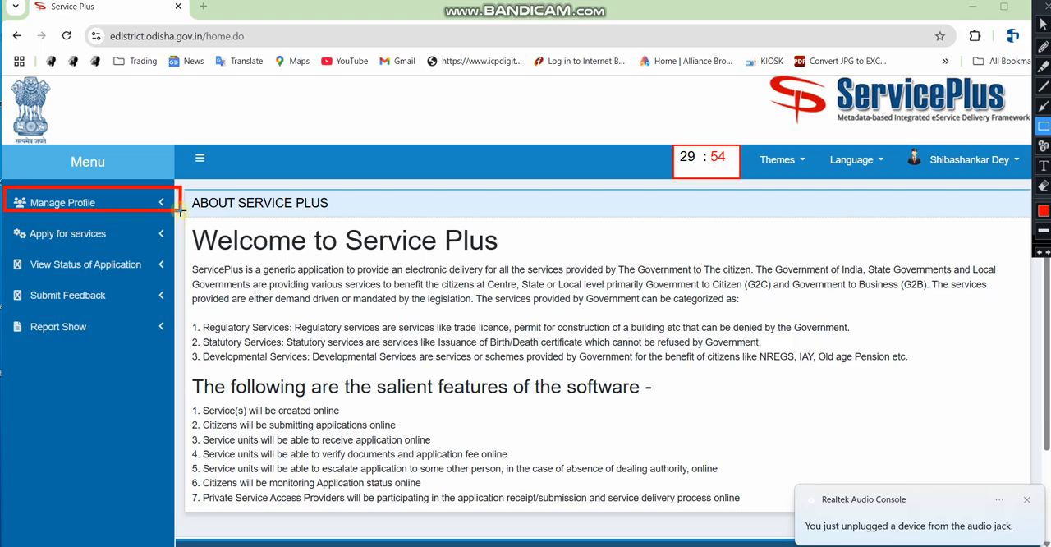
drag(16, 228, 164, 248)
key(Escape)
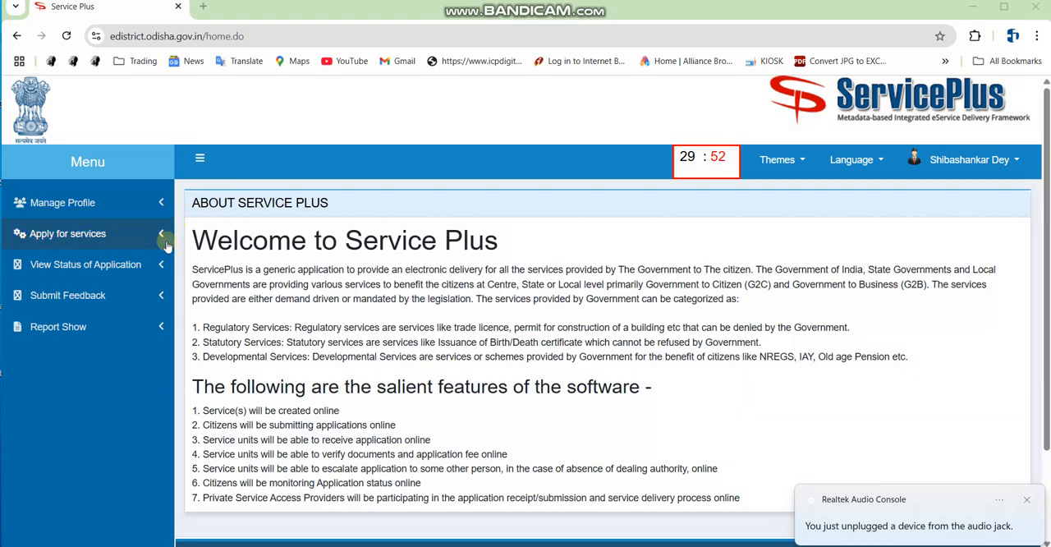
click(106, 235)
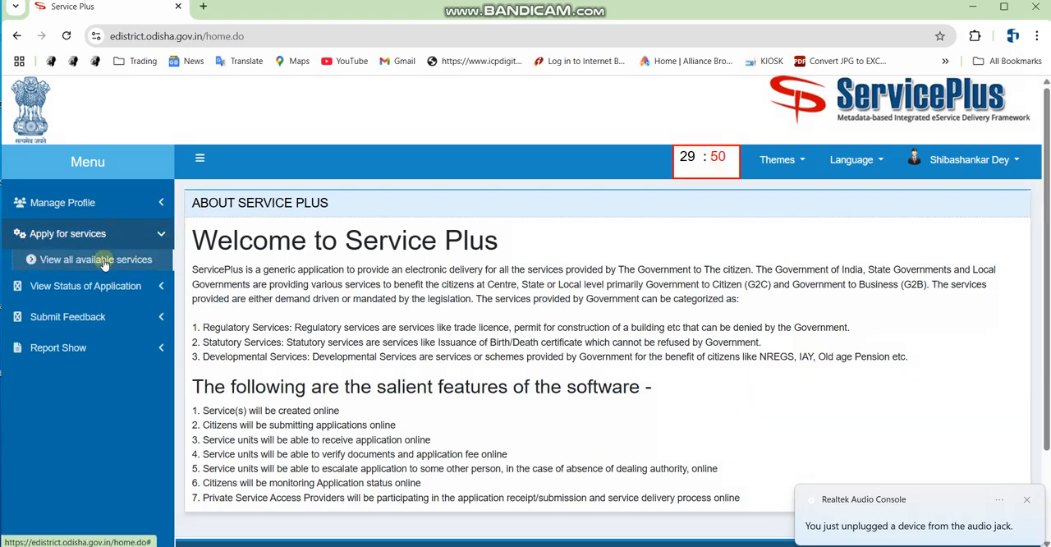
click(104, 259)
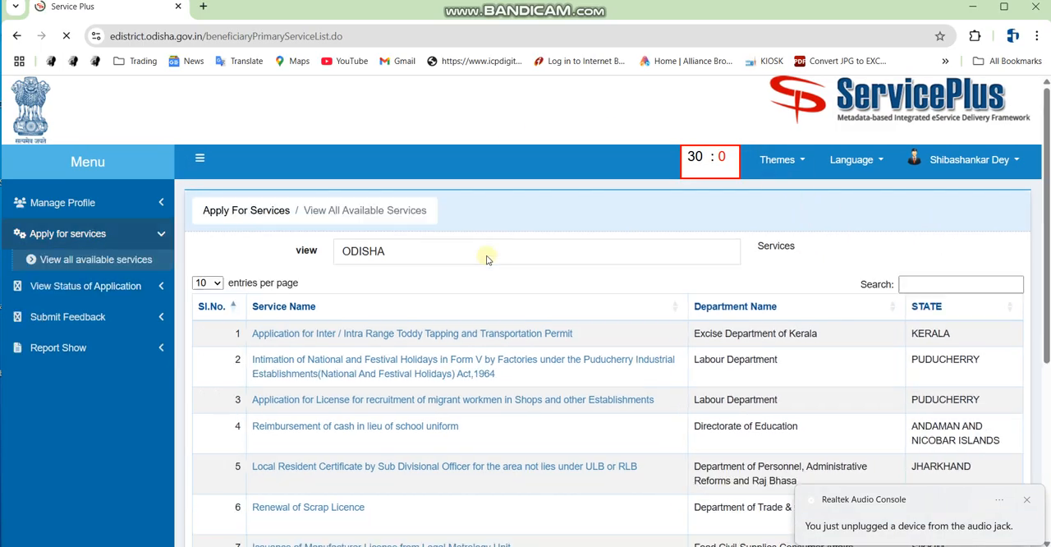
Search the list of available Odisha services for "income".
click(938, 285)
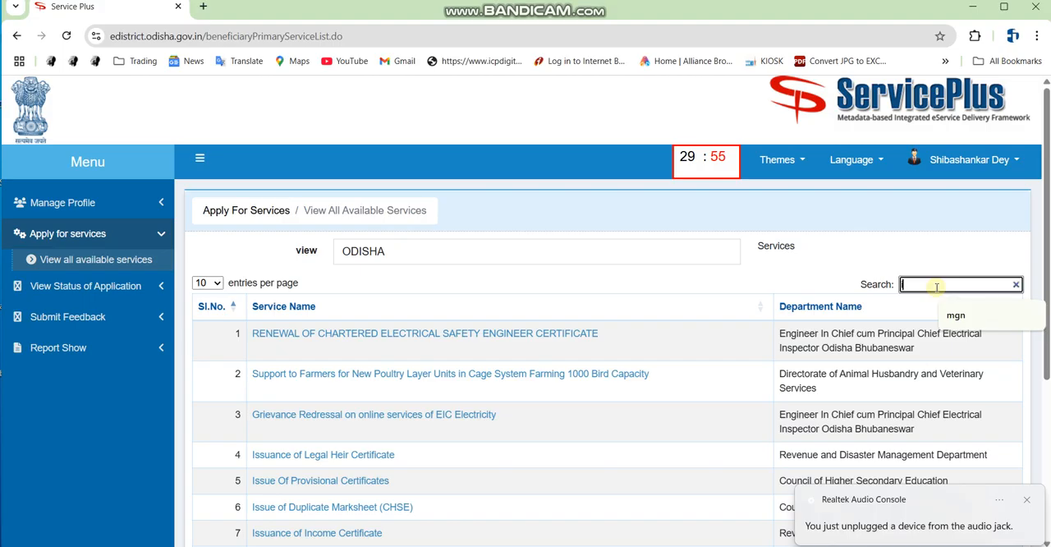
text(inc)
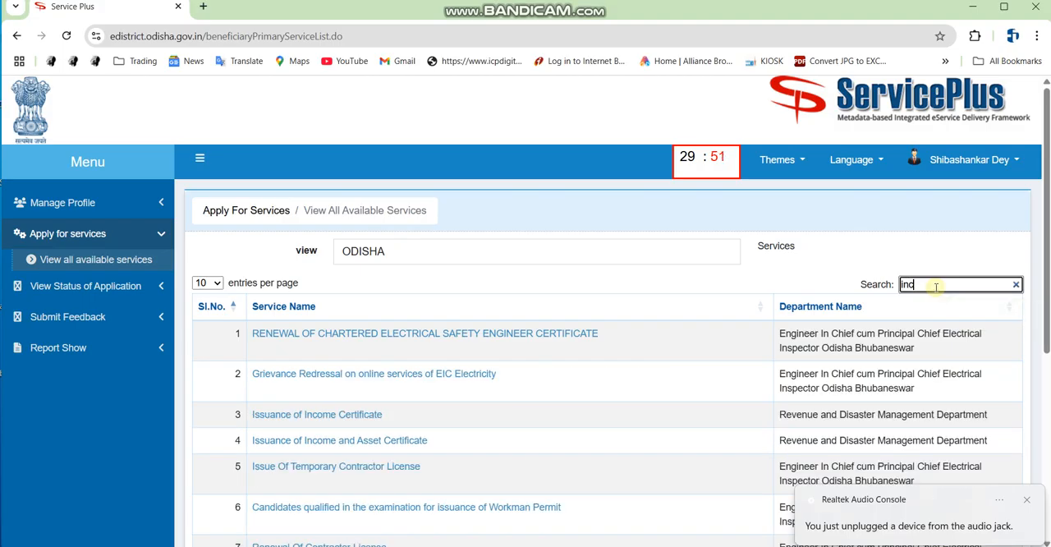
text(co)
key(BackSpace)
text(ome)
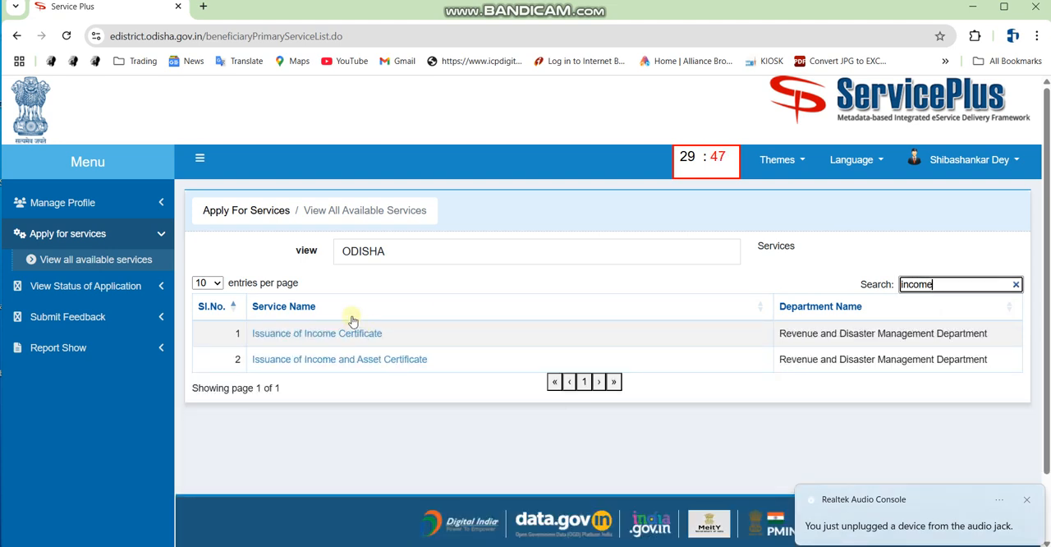
text(d)
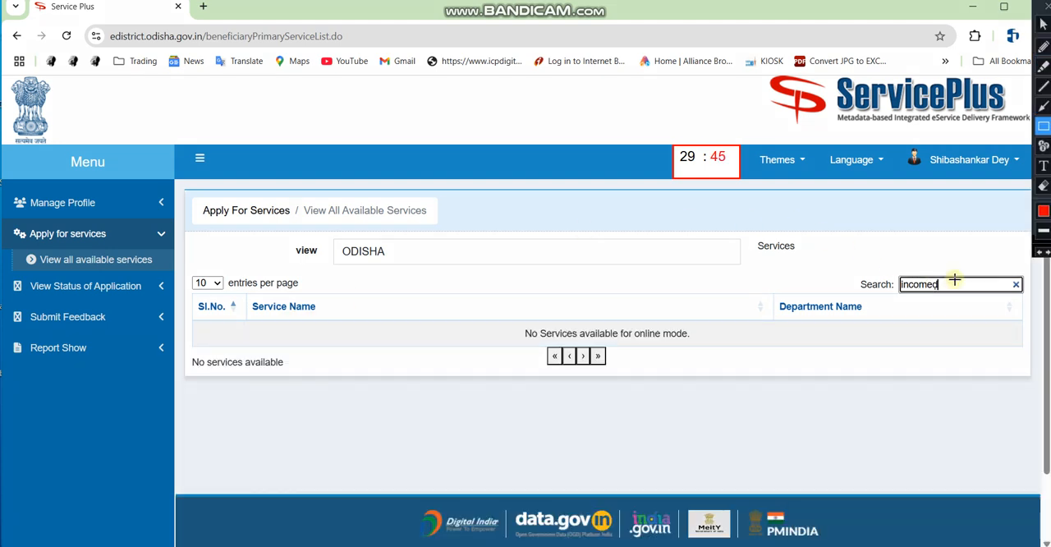
key(BackSpace)
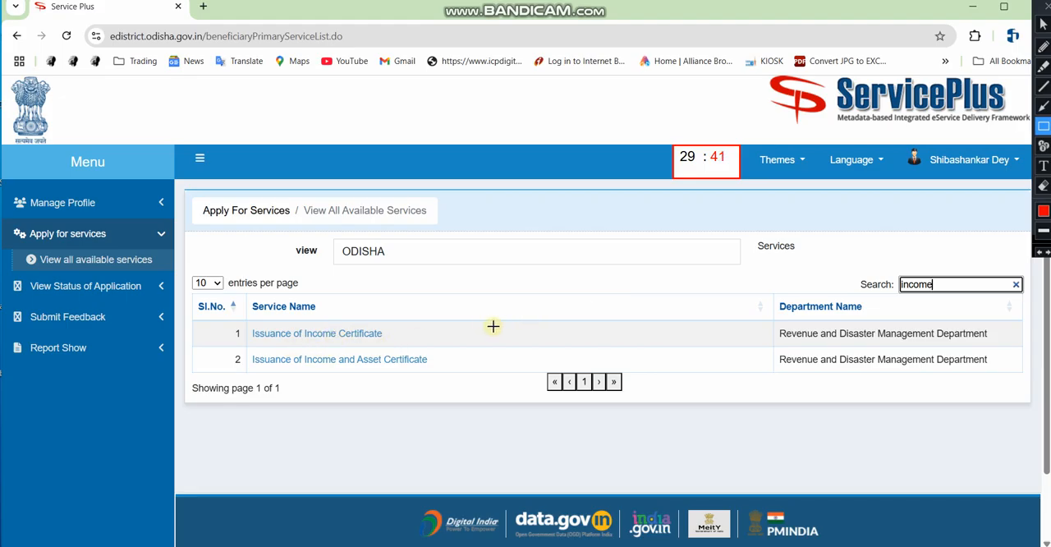
text(d)
key(BackSpace)
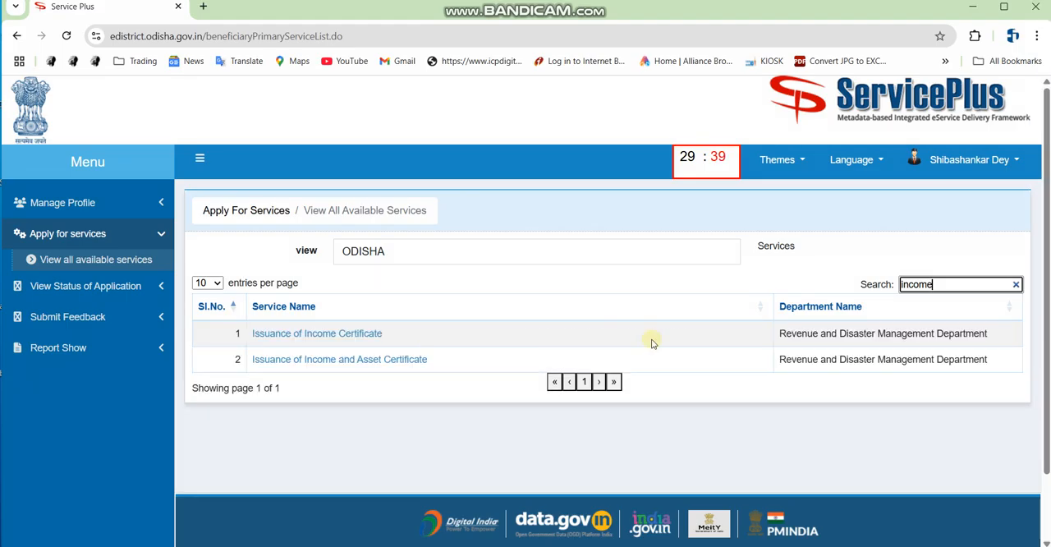
Open the Issuance of Income Certificate application form and bring up its Personal Details section.
click(364, 333)
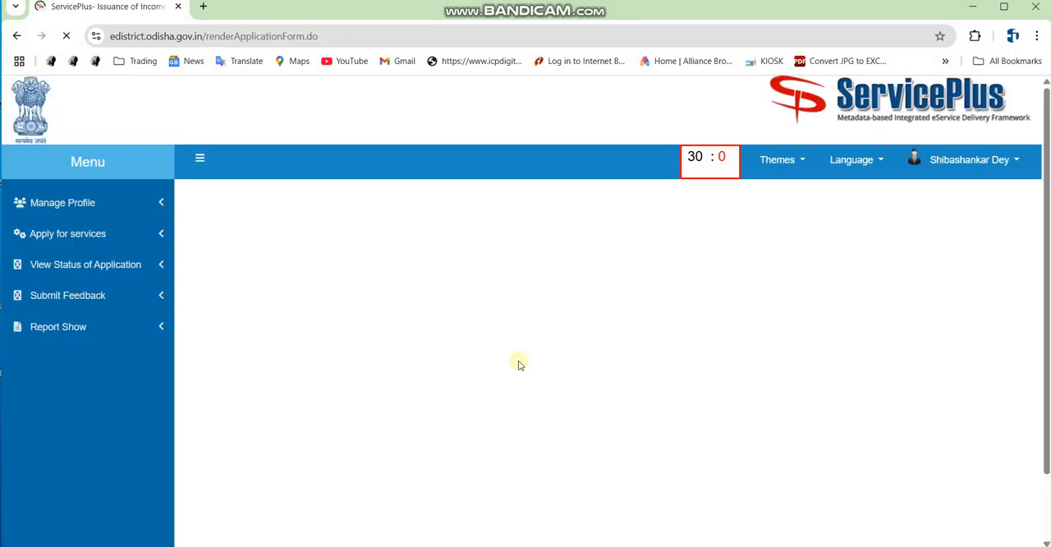
scroll(518, 316, down, 2)
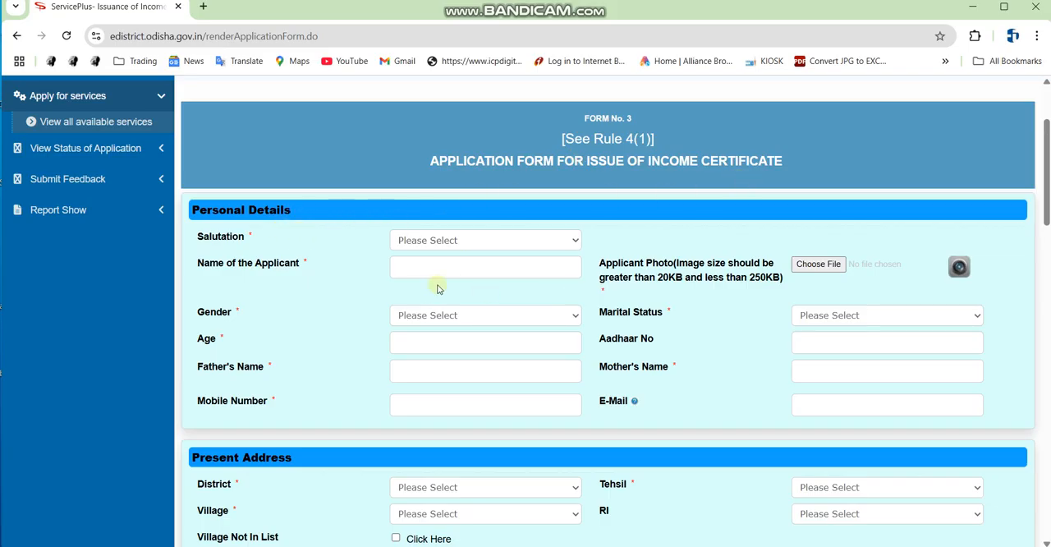
scroll(335, 312, down, 1)
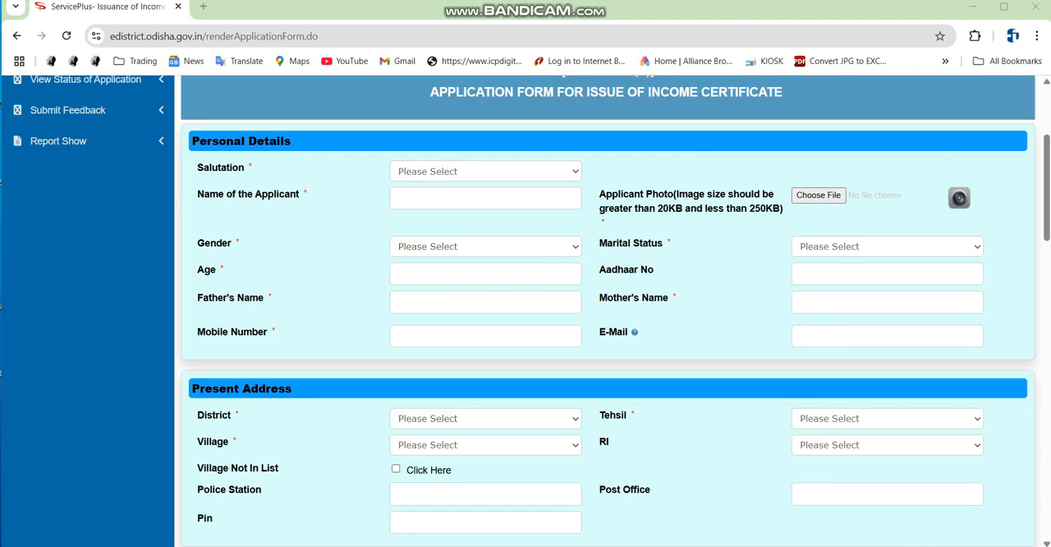
Choose Shri as the salutation and examine the size limits of the Applicant Photo field.
click(443, 204)
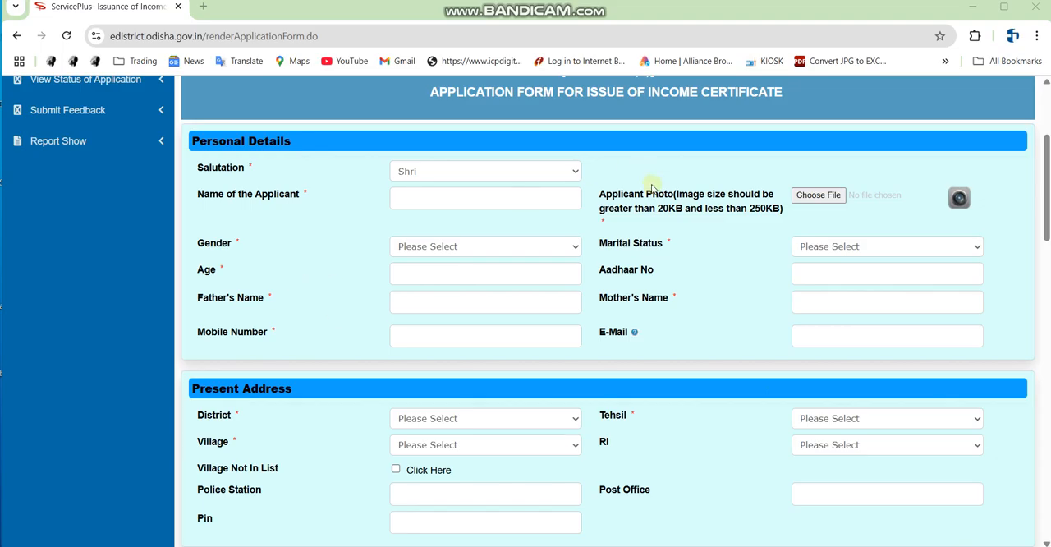
key(ctrl+alt+d)
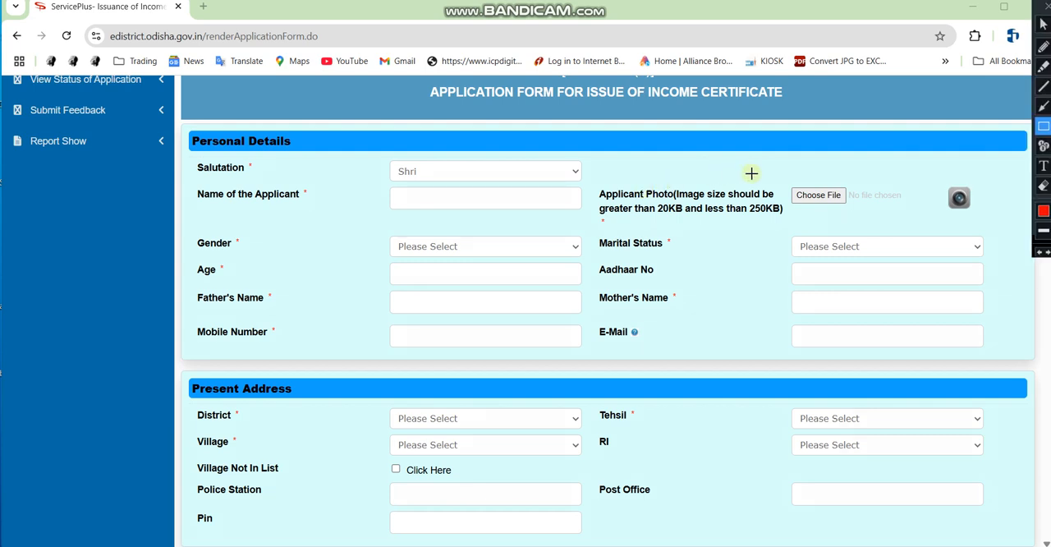
mouse_move(634, 178)
mouse_down()
mouse_move(665, 211)
mouse_move(769, 225)
mouse_move(899, 224)
mouse_up()
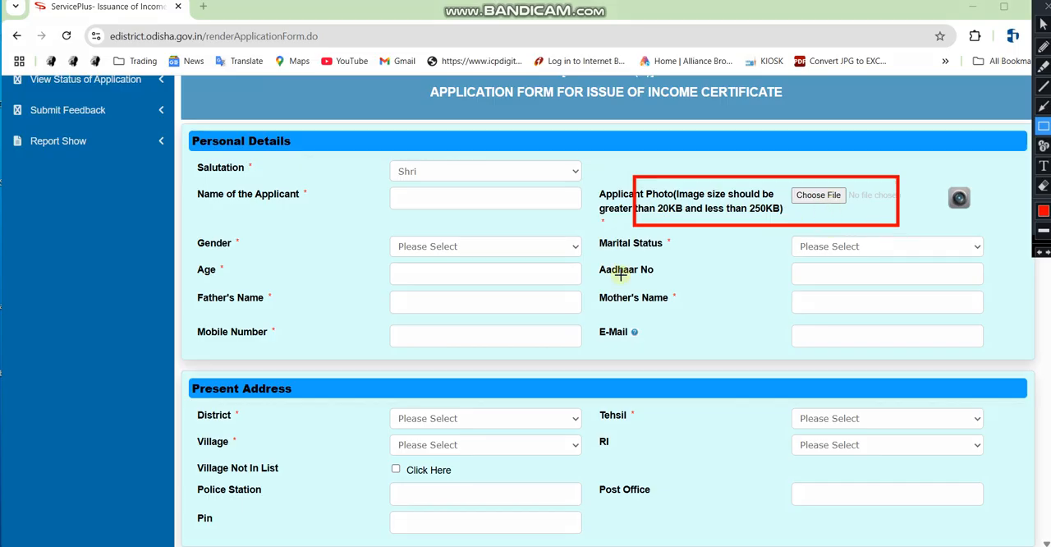
key(Escape)
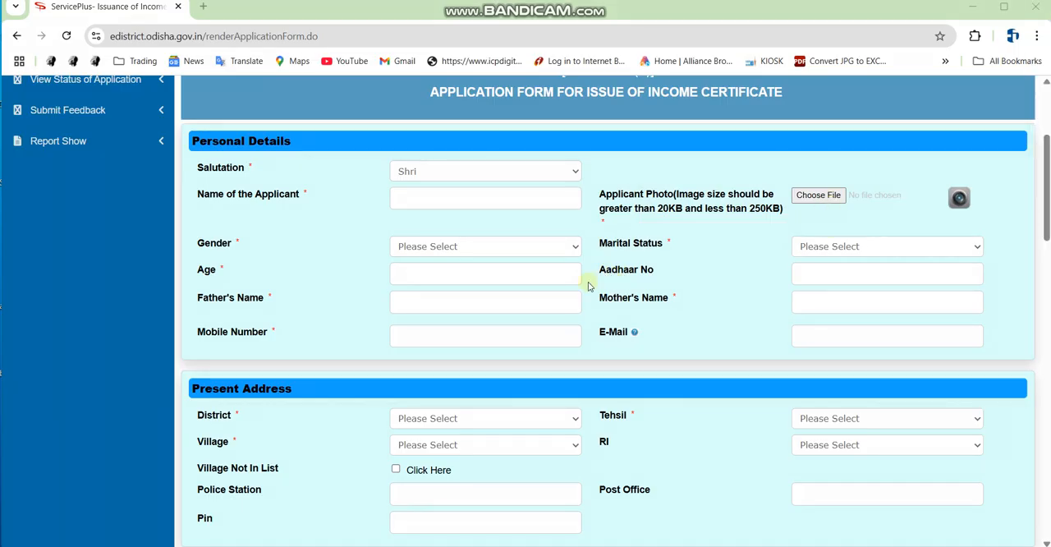
Switch to the scanned PDF in Edge, examine its land record and revenue receipt pages, and return to the application form in Chrome.
scroll(588, 285, down, 20)
scroll(588, 293, up, 15)
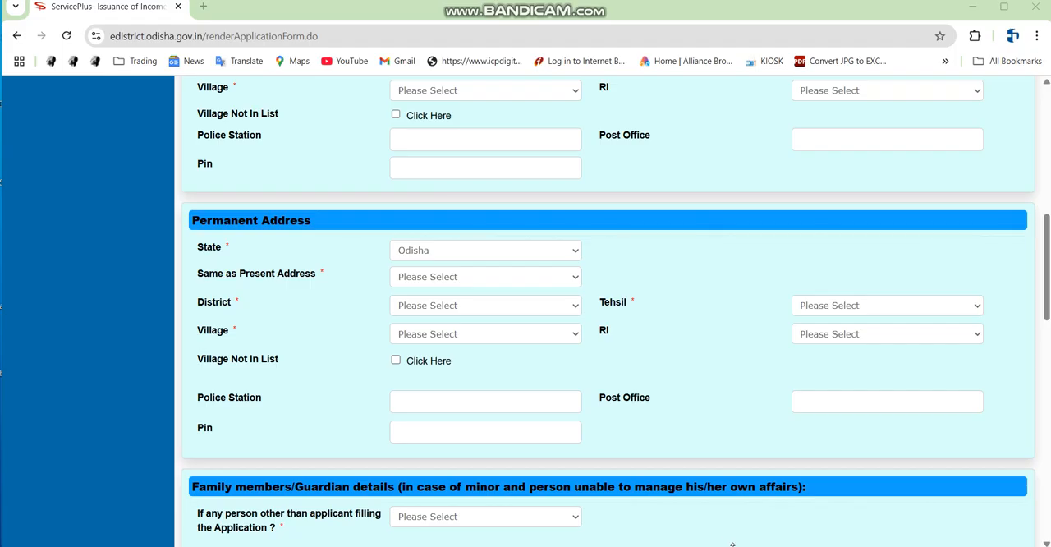
key(alt+Tab)
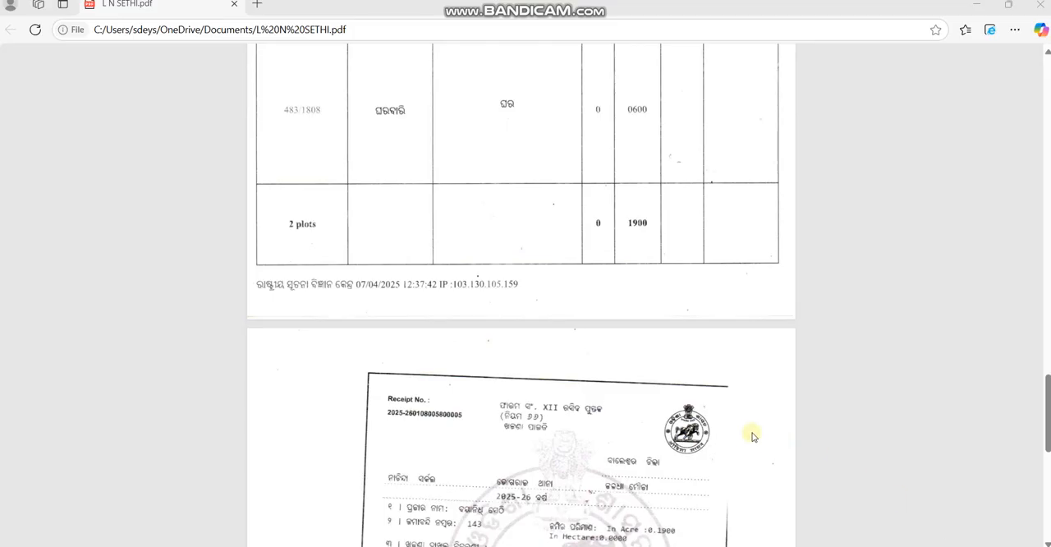
scroll(756, 433, down, 7)
scroll(712, 416, up, 15)
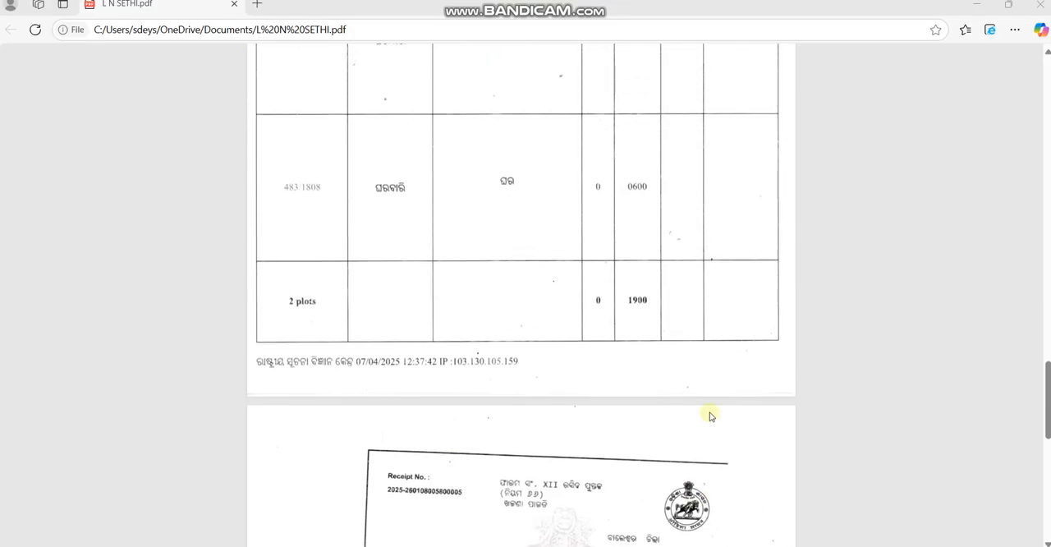
scroll(708, 411, up, 10)
scroll(708, 402, down, 12)
scroll(712, 378, down, 10)
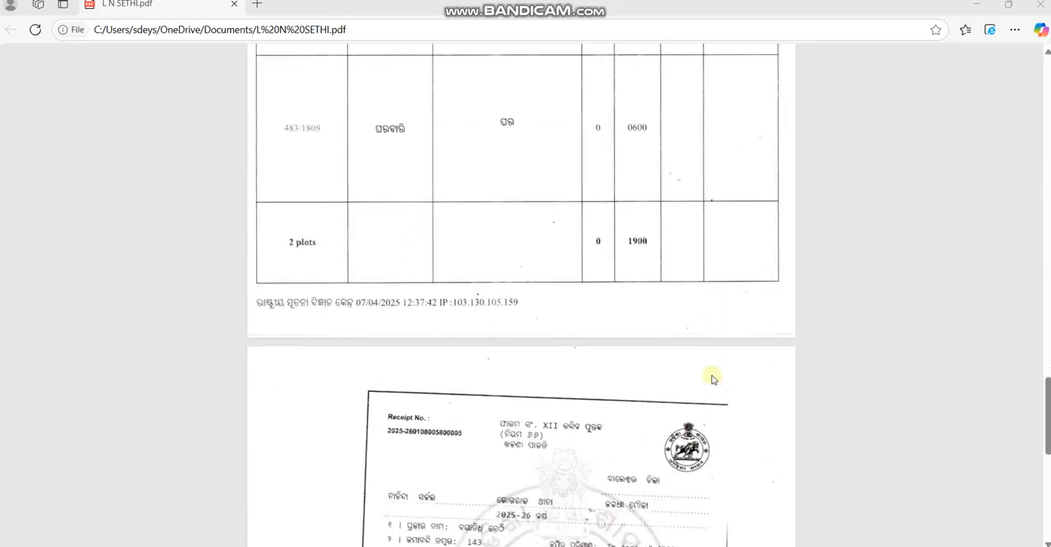
scroll(649, 354, down, 2)
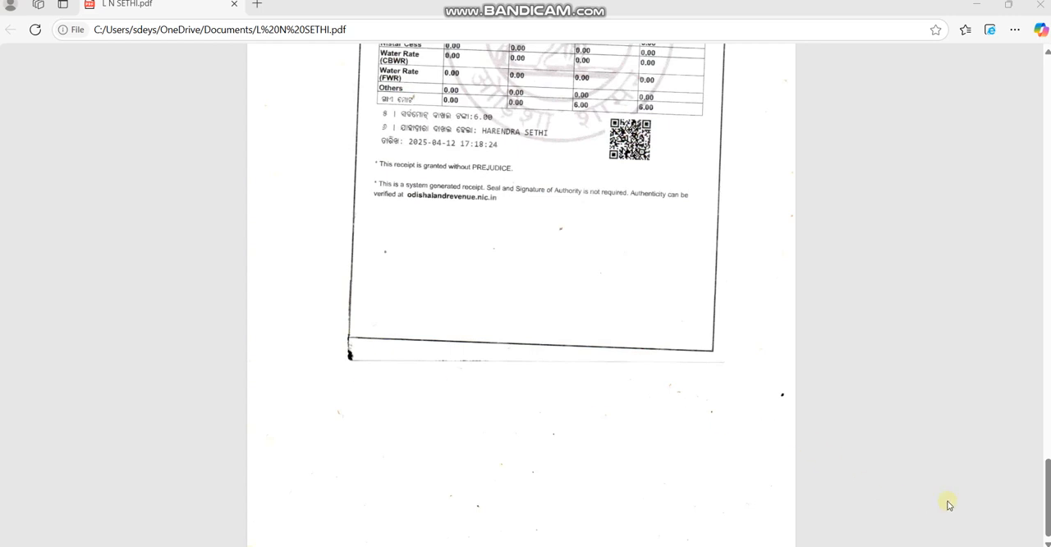
click(920, 544)
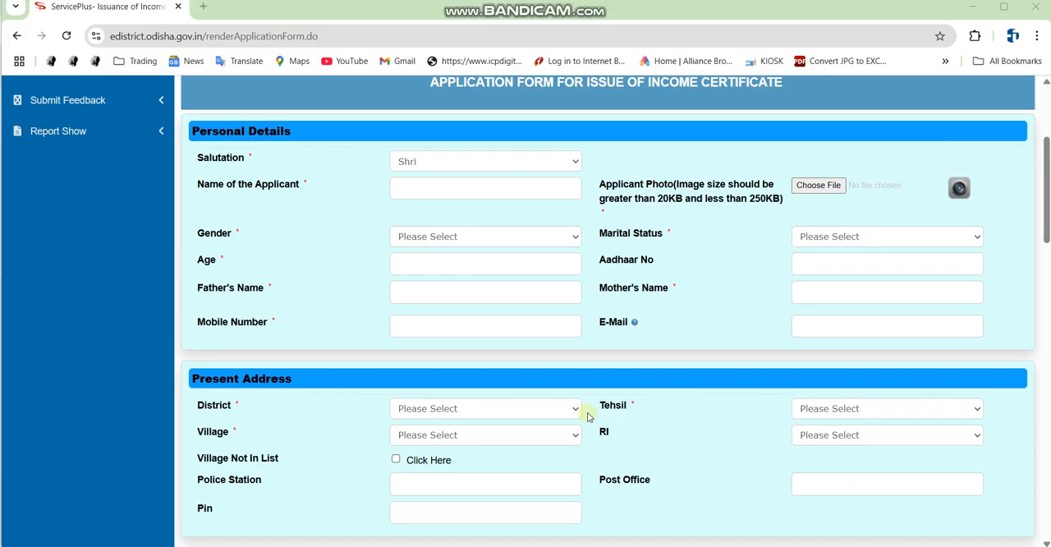
Examine the completed Personal Details fields, from the applicant's name and photo to gender, marital status, age, parents' names and contact details.
scroll(586, 416, up, 3)
scroll(521, 425, down, 1)
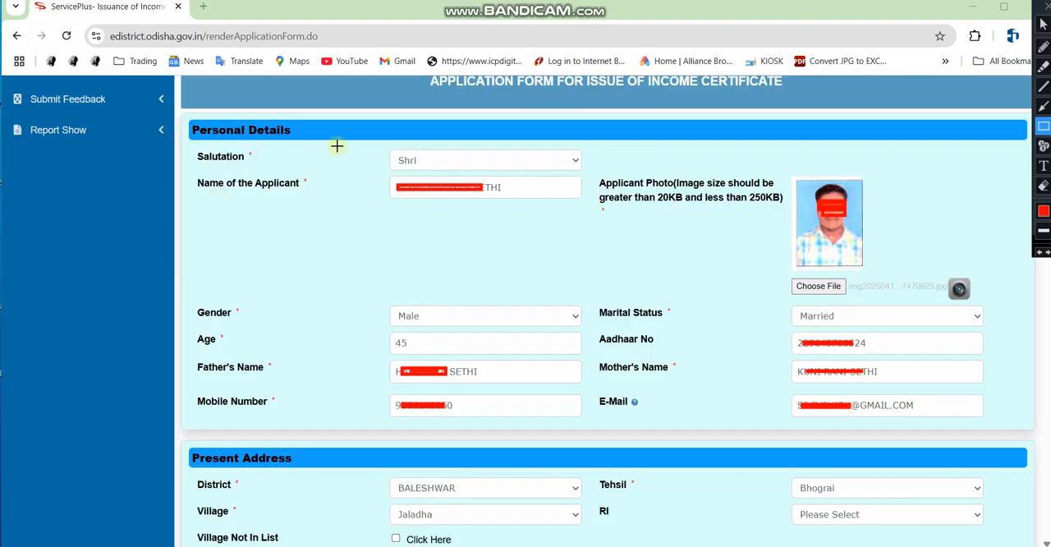
mouse_move(355, 173)
mouse_down()
mouse_move(551, 215)
mouse_move(579, 207)
mouse_up()
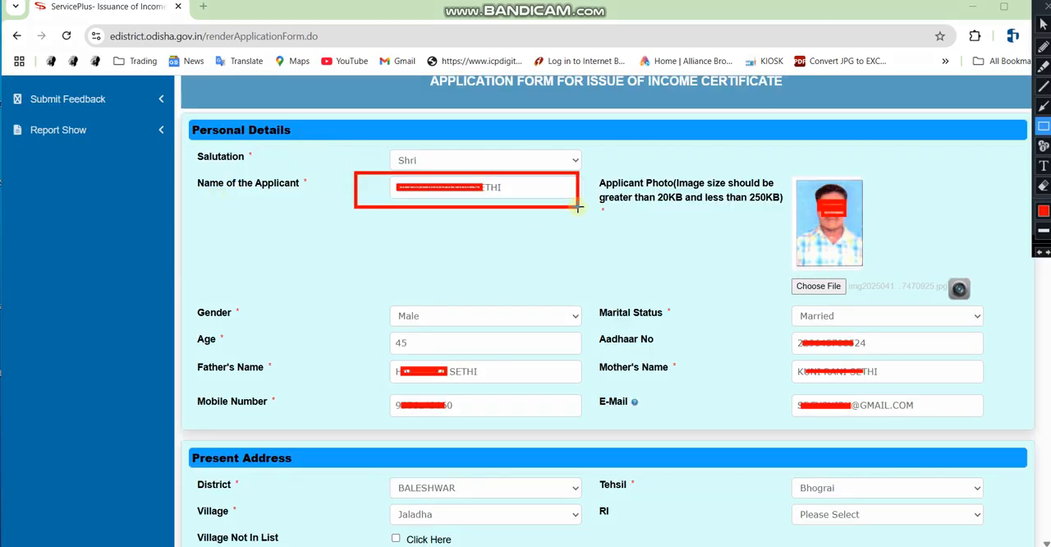
drag(741, 146, 901, 291)
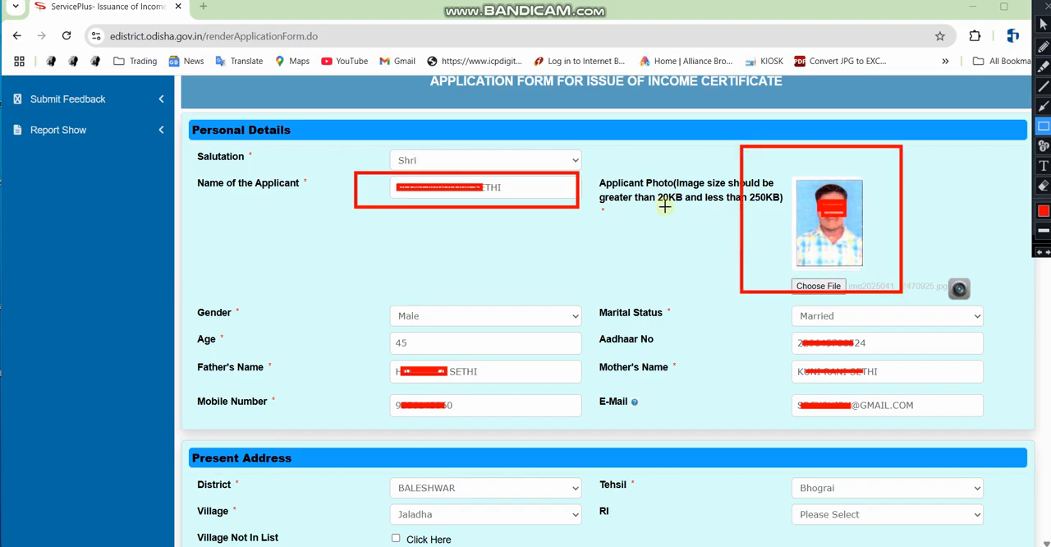
drag(340, 297, 608, 329)
mouse_move(766, 293)
mouse_down()
mouse_move(912, 339)
mouse_move(977, 336)
mouse_up()
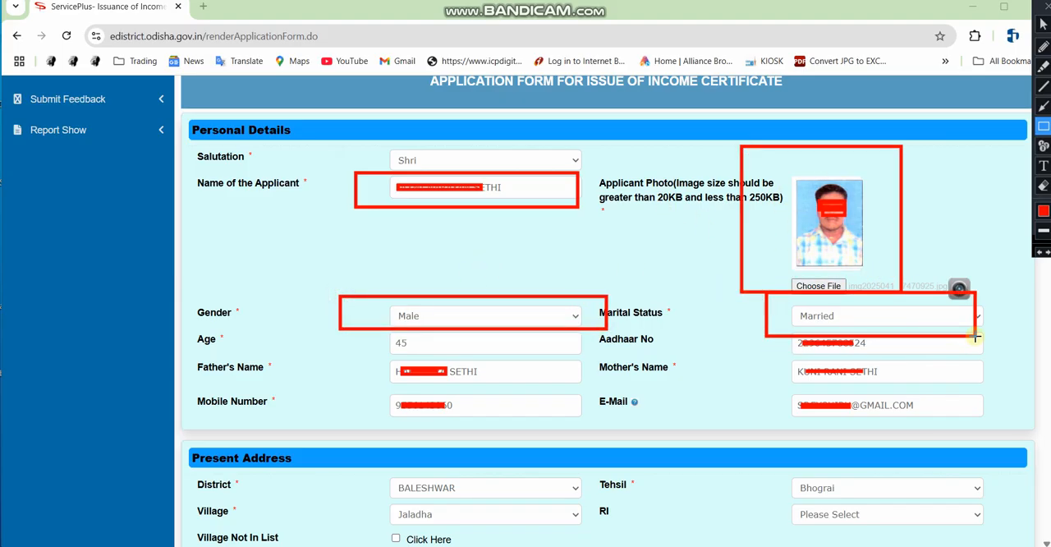
mouse_move(343, 330)
mouse_down()
mouse_move(509, 369)
mouse_move(619, 350)
mouse_up()
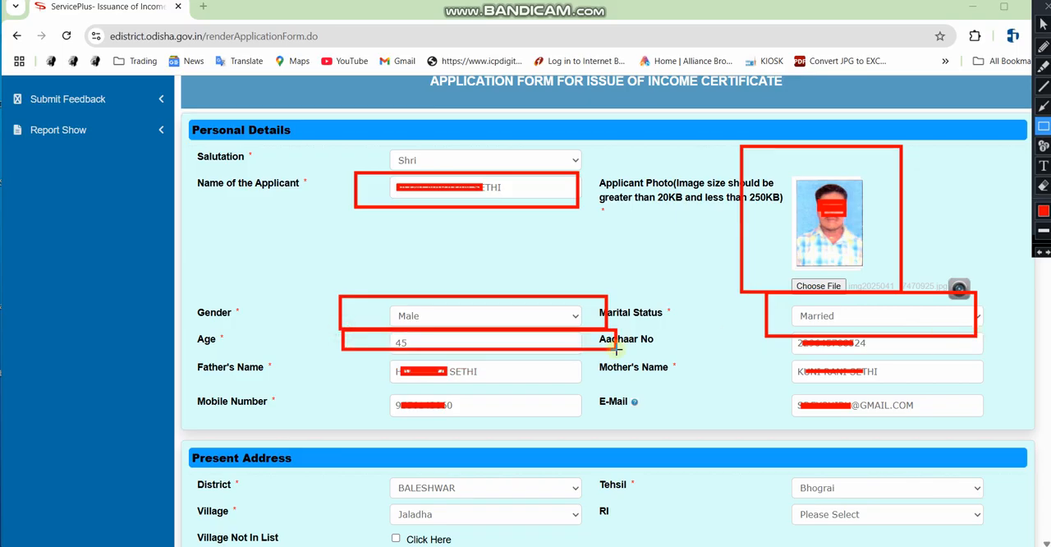
mouse_move(800, 336)
mouse_down()
mouse_move(821, 352)
mouse_move(970, 351)
mouse_up()
mouse_move(337, 352)
mouse_down()
mouse_move(374, 377)
mouse_move(590, 383)
mouse_up()
mouse_move(776, 352)
mouse_down()
mouse_move(897, 386)
mouse_move(956, 386)
mouse_up()
drag(351, 389, 534, 420)
drag(743, 388, 1011, 427)
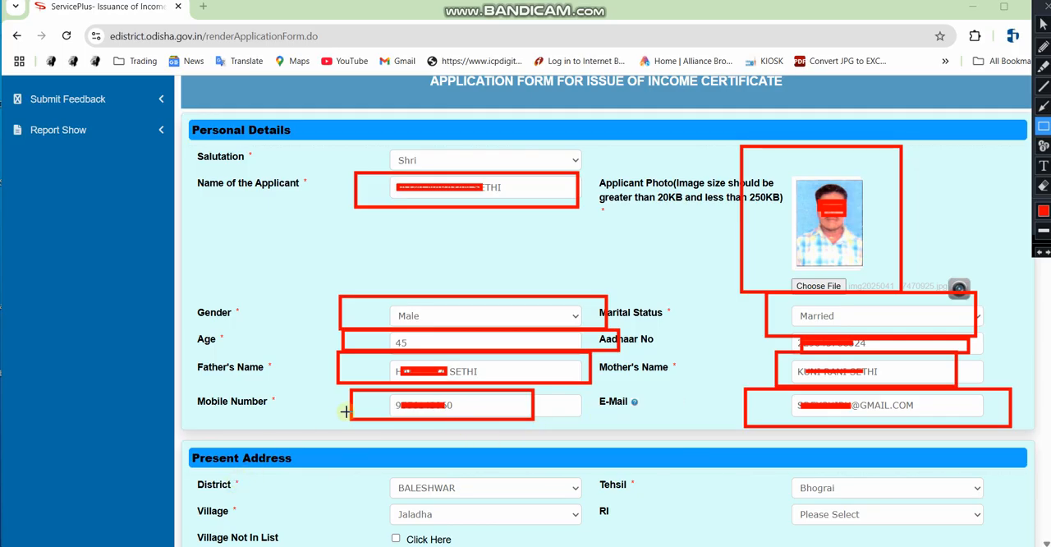
mouse_move(176, 450)
mouse_down()
mouse_move(238, 468)
mouse_move(345, 469)
mouse_up()
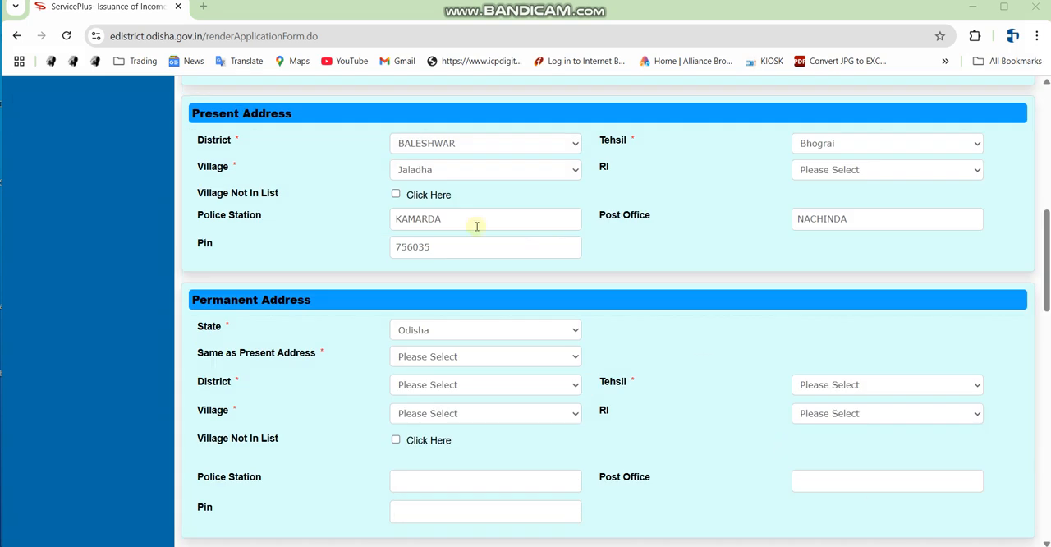
Check the district and village in the Present Address section and choose the applicant's RI.
click(446, 143)
click(443, 141)
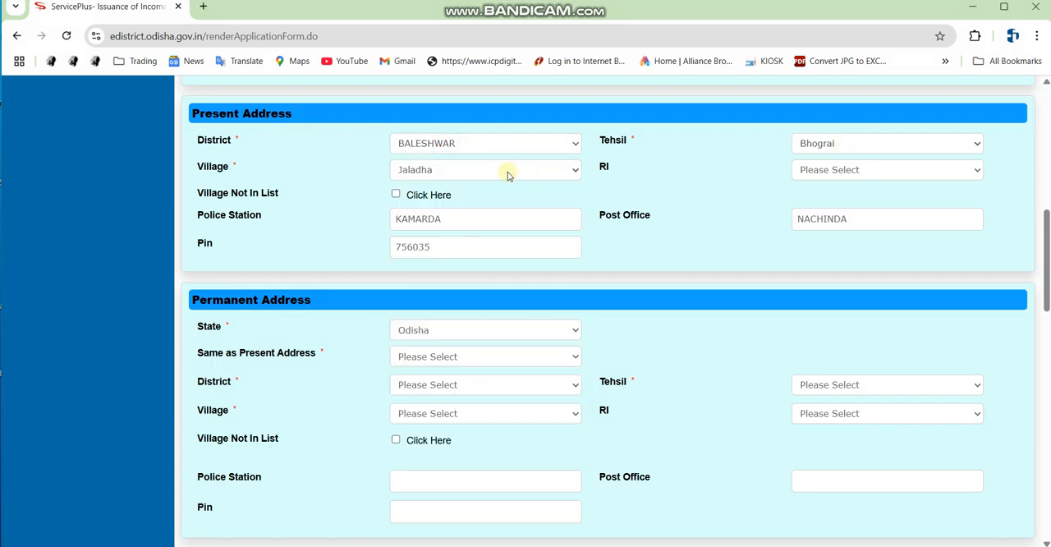
click(419, 174)
click(419, 172)
click(824, 169)
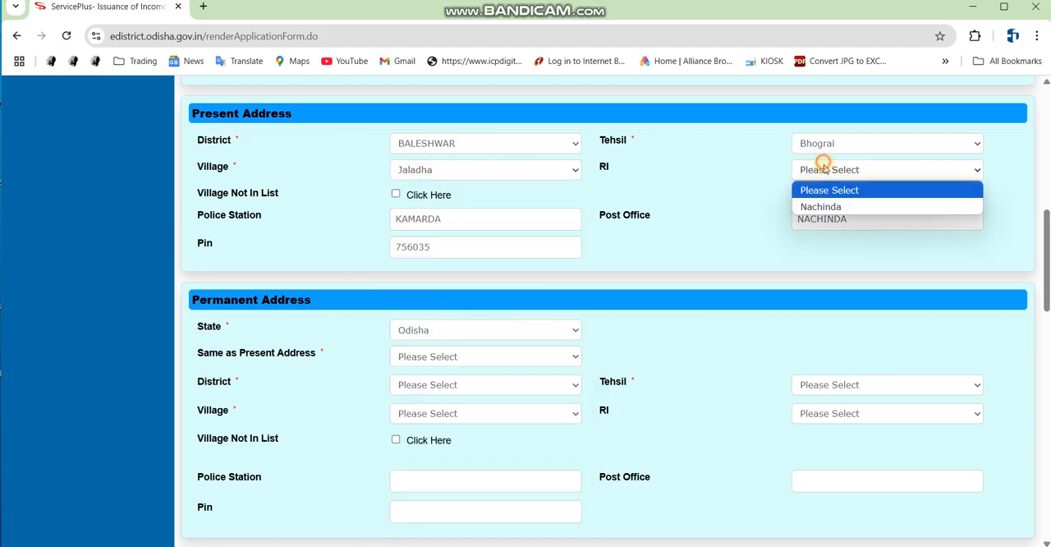
click(828, 204)
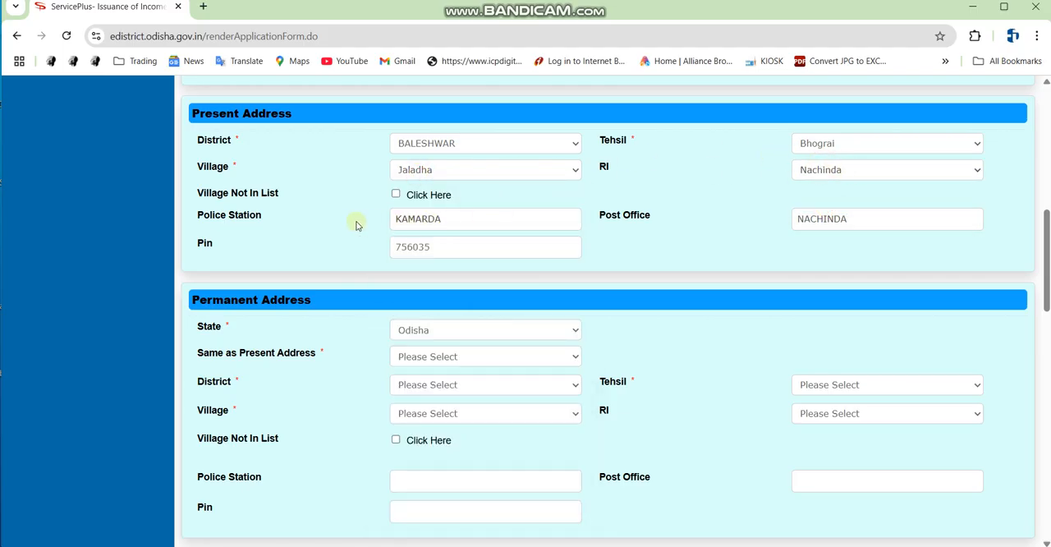
Examine the Police Station, Post Office and Pin fields of the present address.
drag(469, 225, 351, 236)
drag(784, 219, 863, 218)
click(456, 250)
drag(456, 248, 373, 249)
click(332, 249)
Set Same as Present Address to Yes in the Permanent Address section, keeping Odisha as the state.
scroll(370, 265, down, 1)
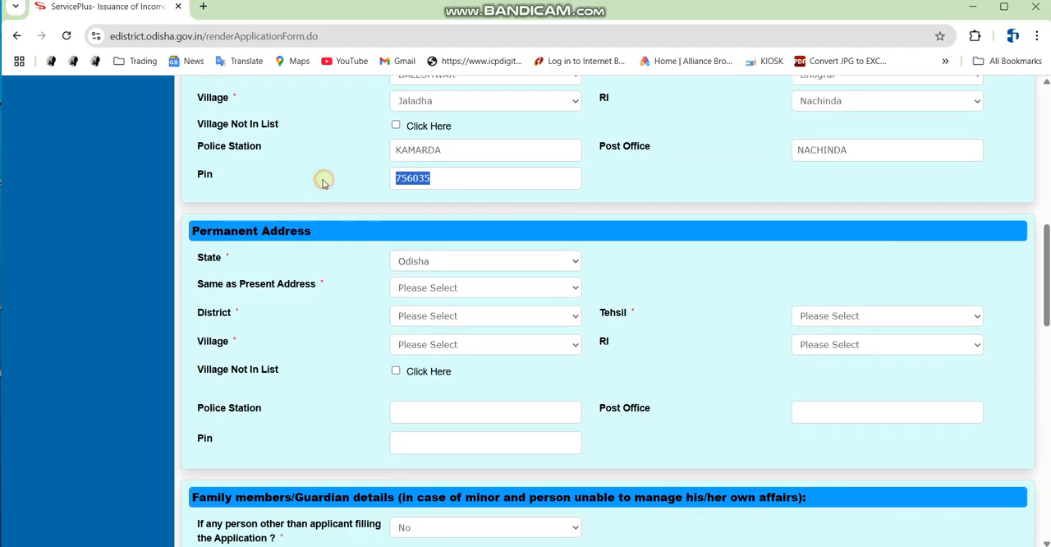
click(338, 266)
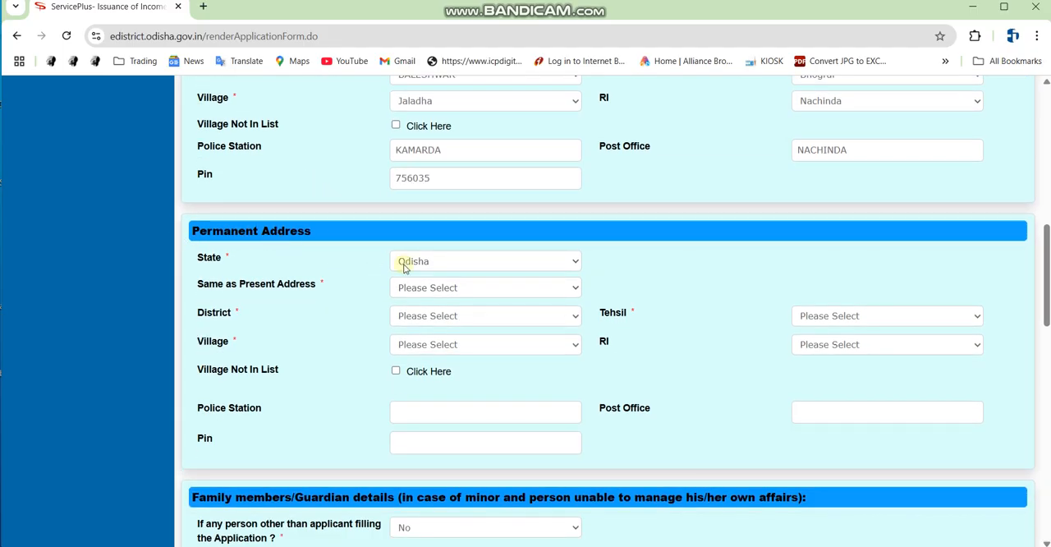
click(452, 286)
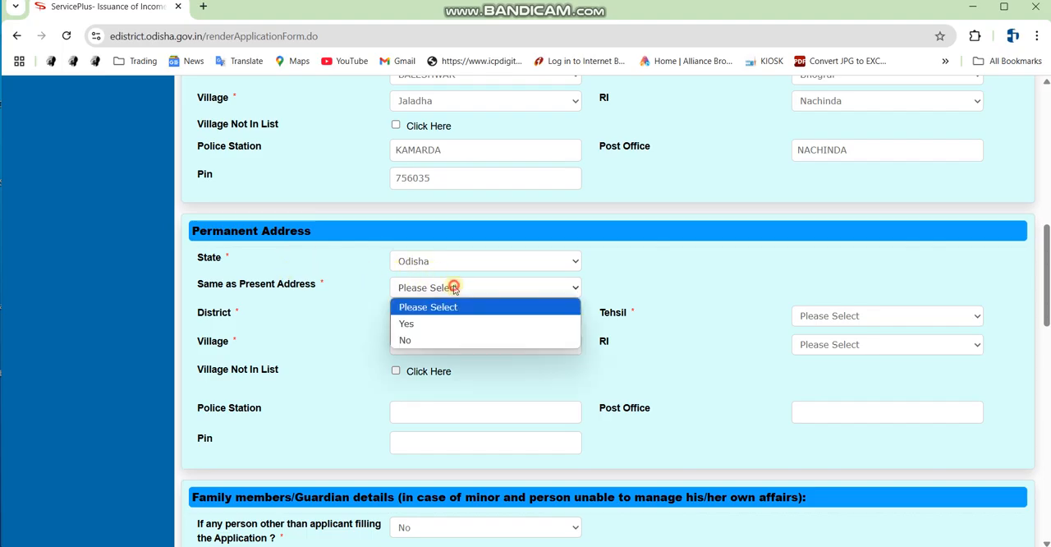
click(406, 324)
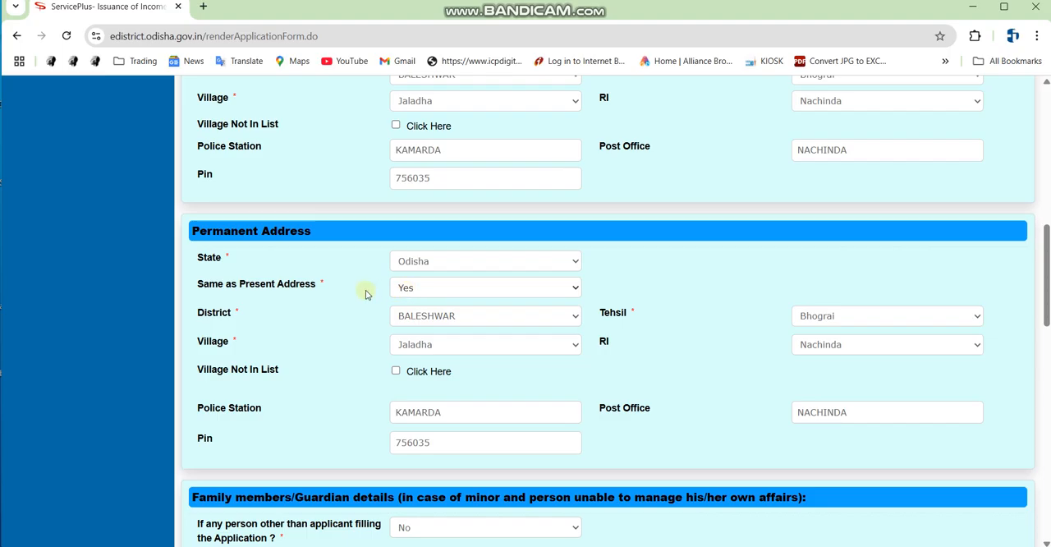
click(427, 289)
click(434, 287)
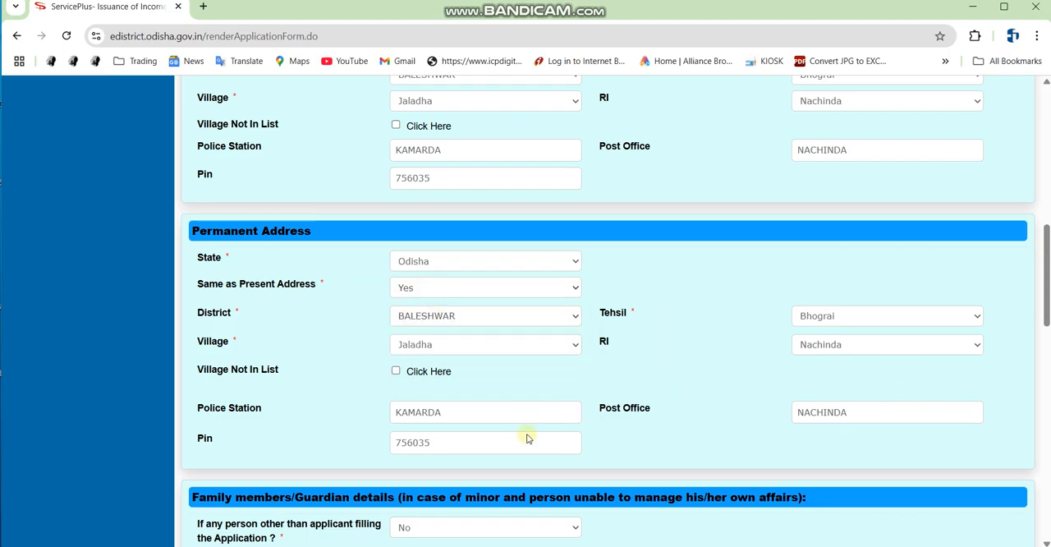
Try Yes for whether another person is filling the application, and set the answer back to No.
scroll(529, 419, down, 2)
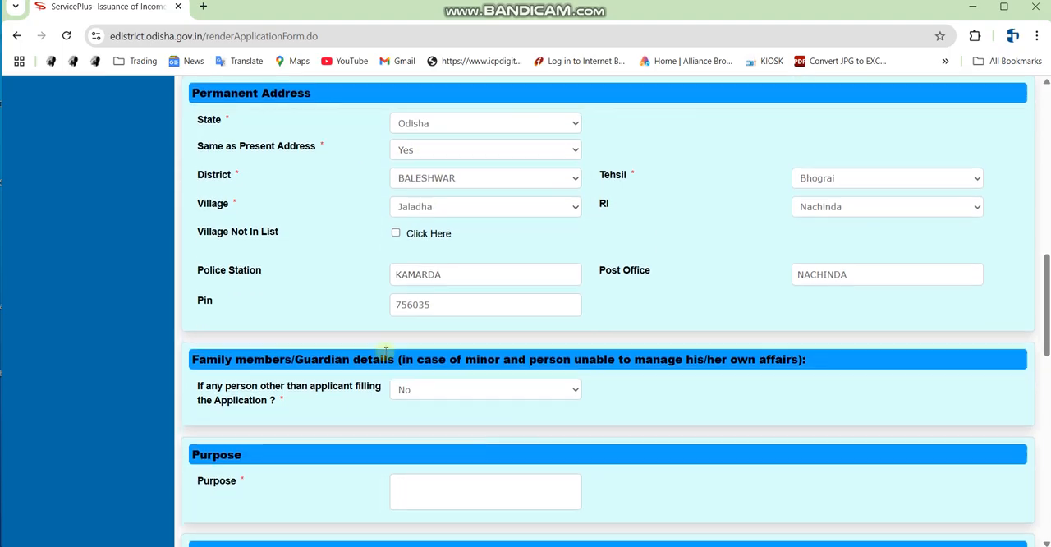
click(418, 390)
click(416, 419)
click(431, 386)
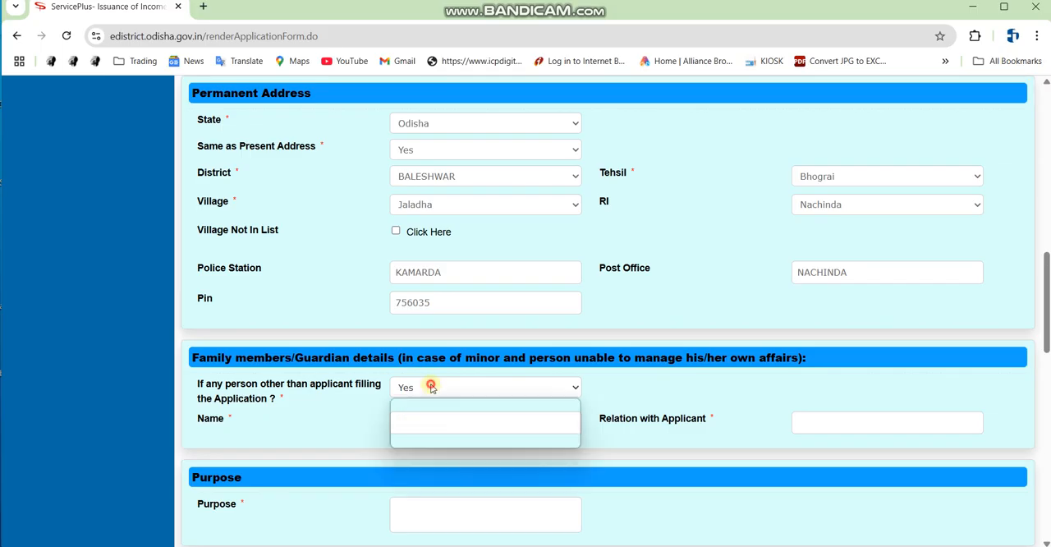
click(426, 438)
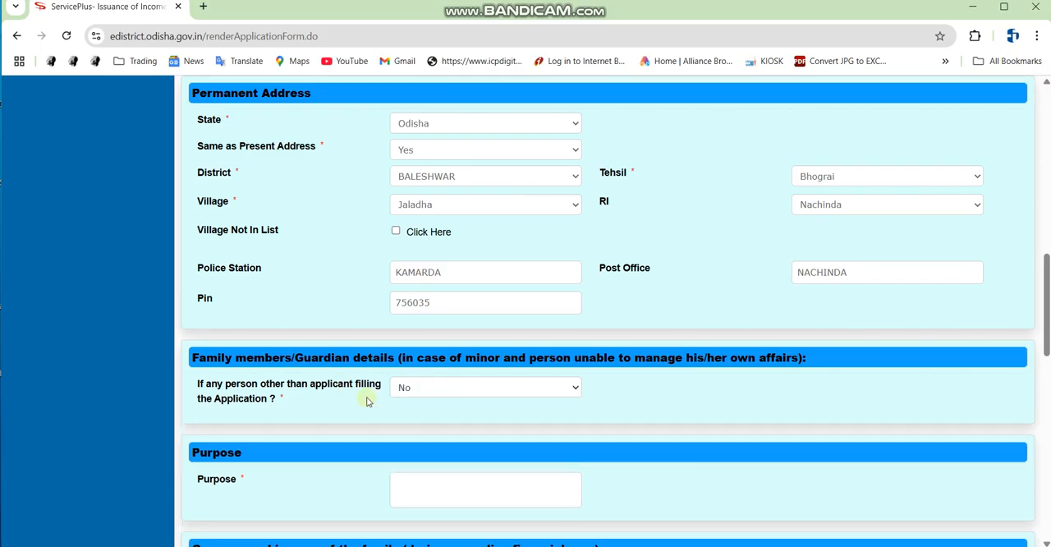
Enter Child School Admission Purpose as the purpose of the income certificate application.
scroll(361, 394, down, 2)
click(467, 341)
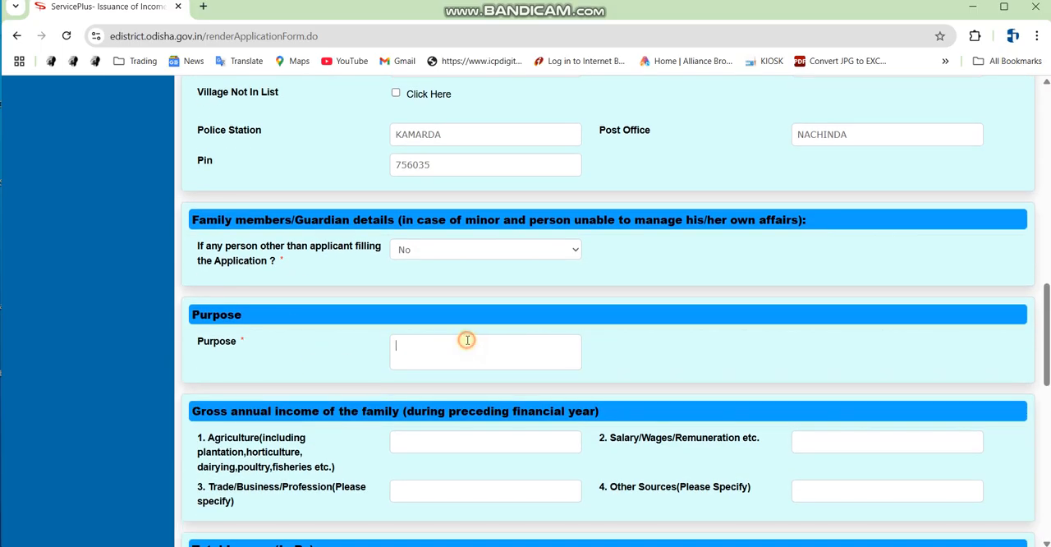
text(Child School Admission Purpose)
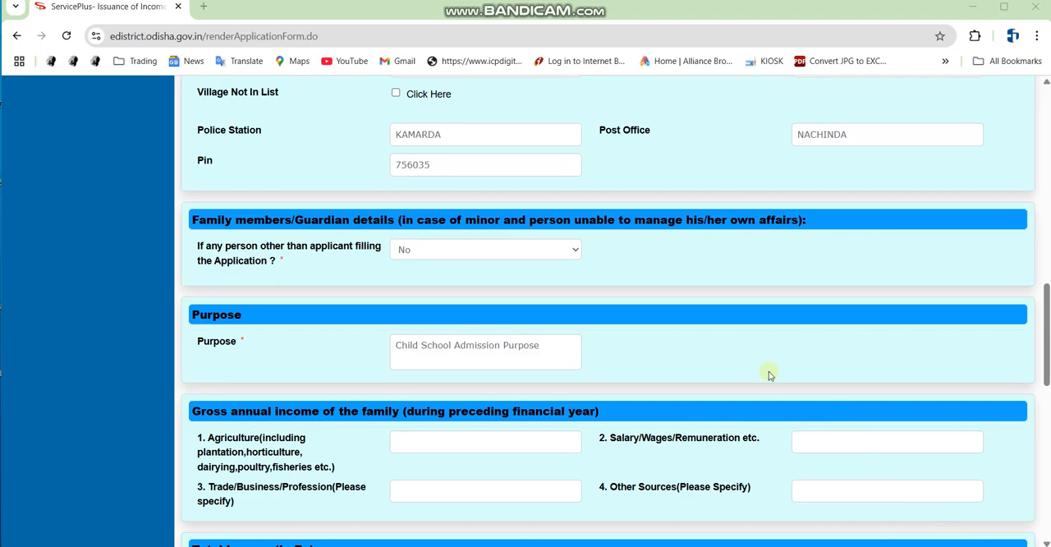
Enter the family's gross annual income as 50000 from agriculture and 10000 from other sources, and check the total income.
scroll(411, 305, down, 2)
scroll(301, 214, down, 1)
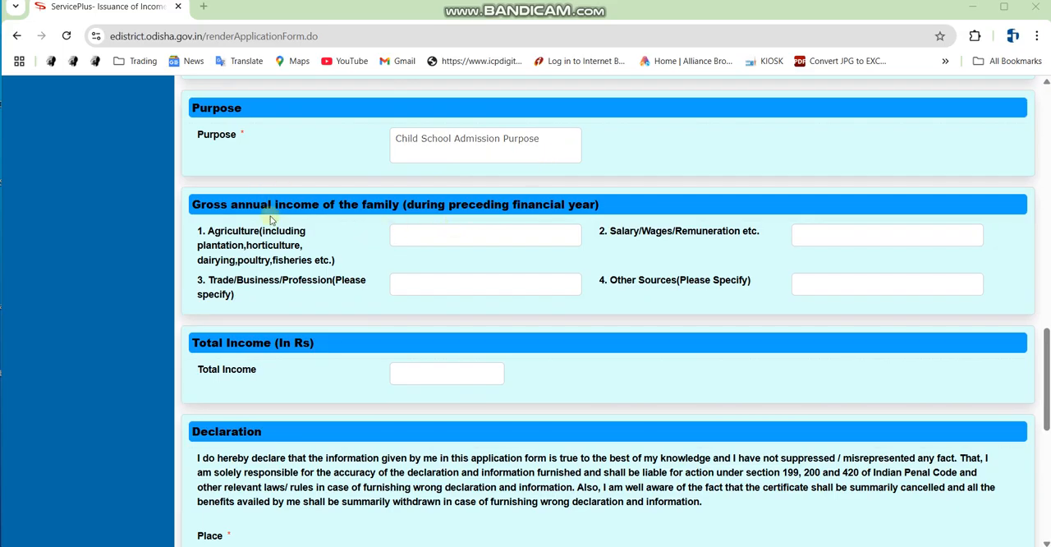
drag(186, 190, 644, 220)
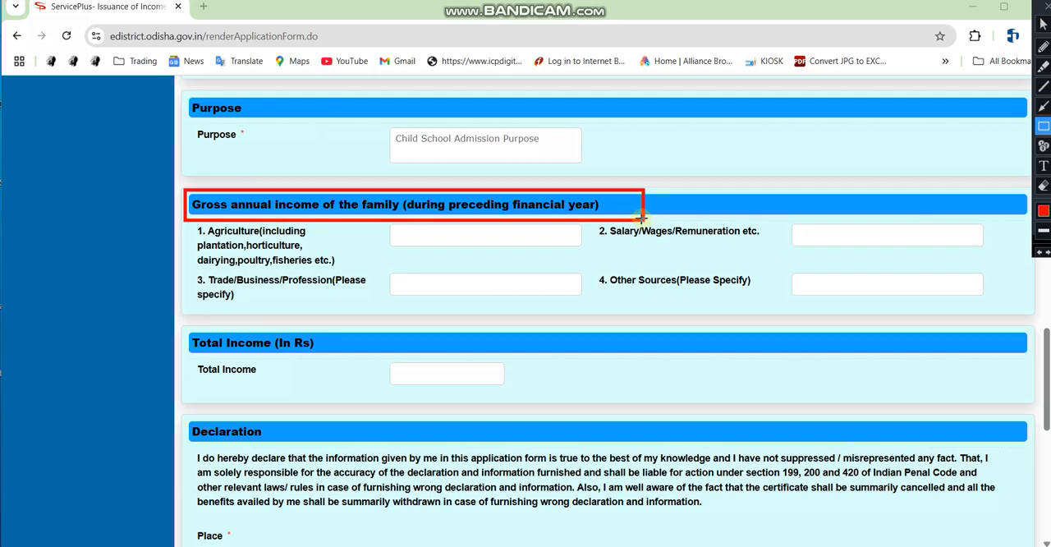
key(Escape)
click(503, 240)
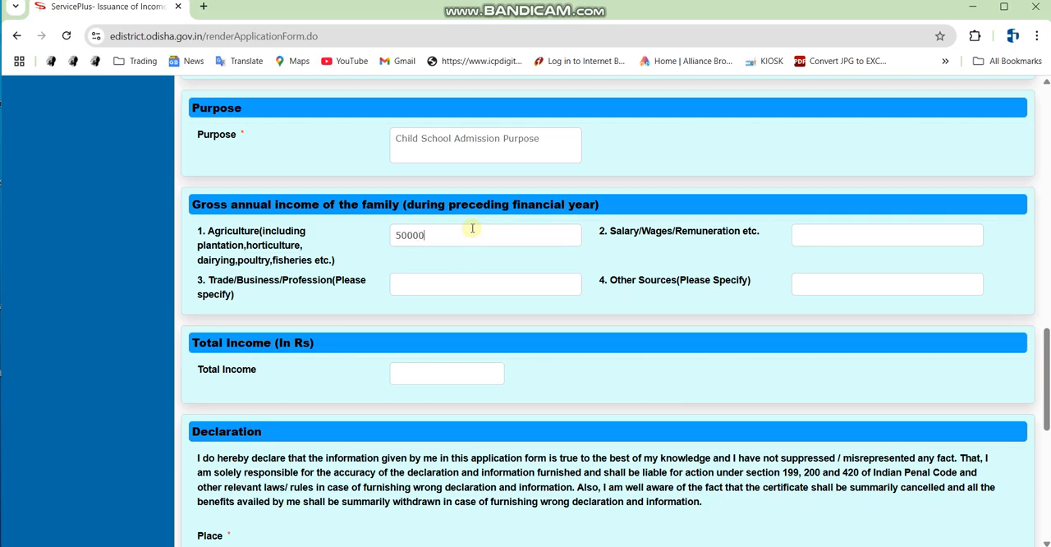
click(854, 280)
click(949, 436)
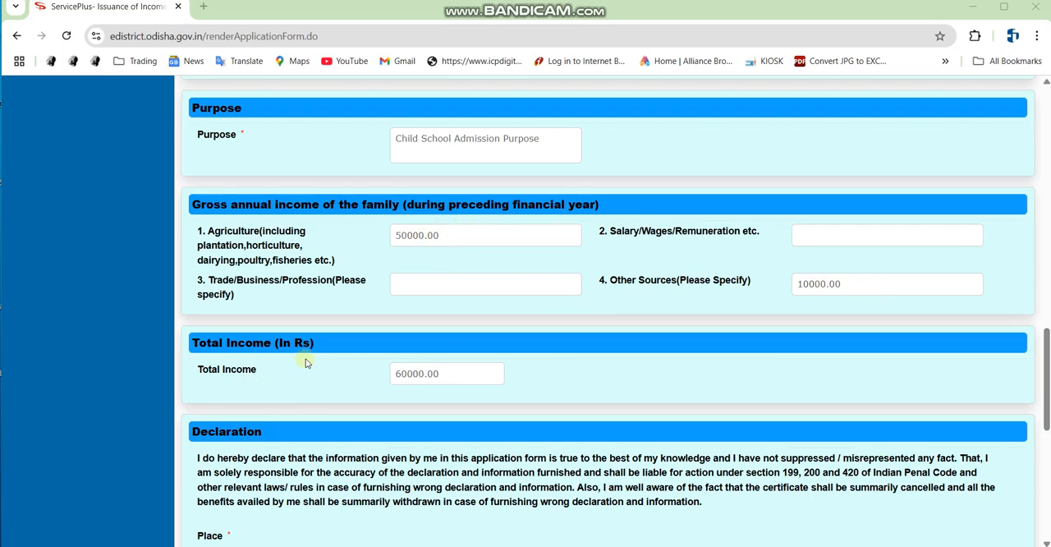
key(ctrl+alt+d)
drag(328, 335, 544, 409)
key(Escape)
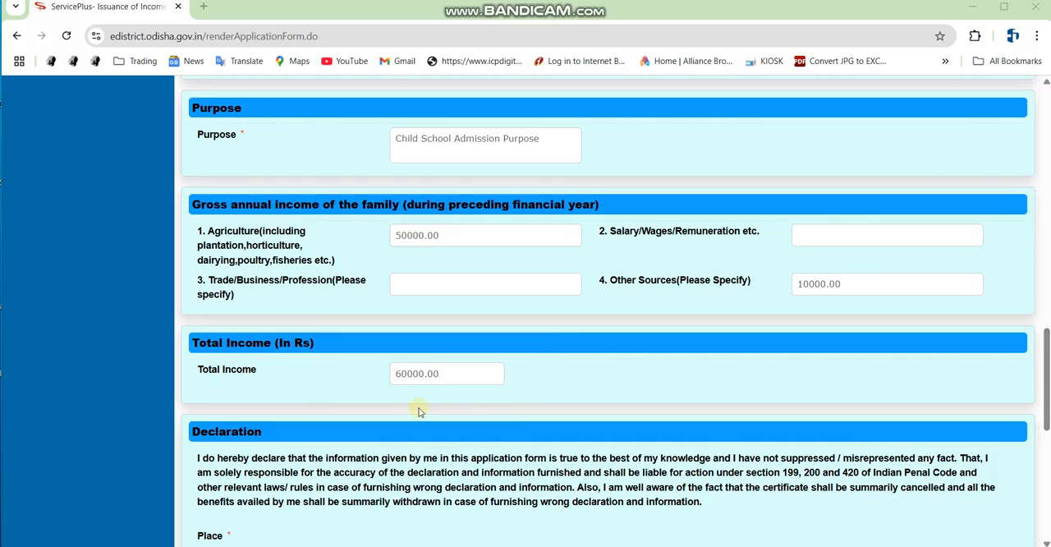
Fill in JALADHA as the place in the Declaration section and agree to the declaration.
scroll(429, 404, down, 3)
click(223, 351)
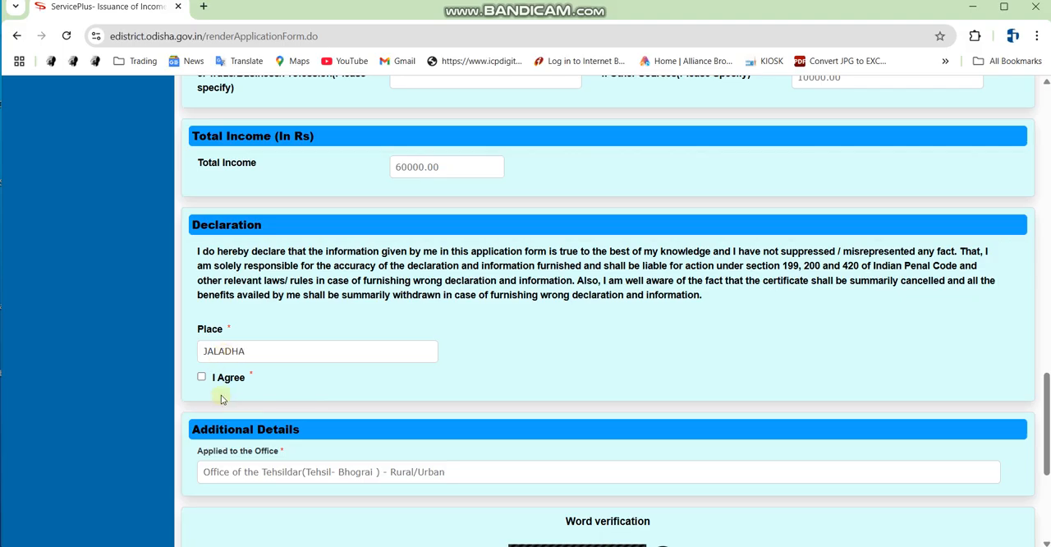
click(201, 377)
Enter the word verification characters and submit the application form.
scroll(494, 343, down, 3)
click(617, 406)
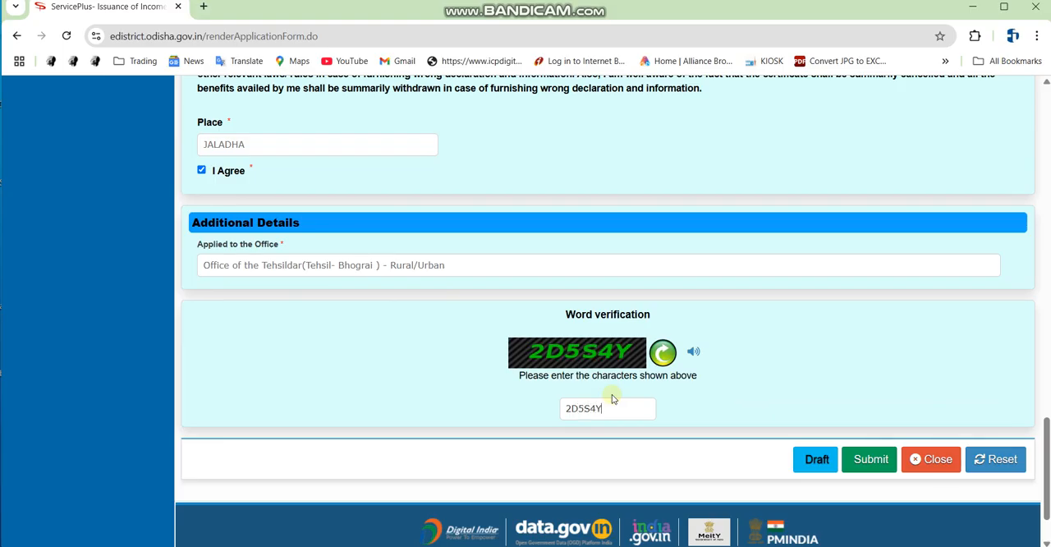
click(861, 458)
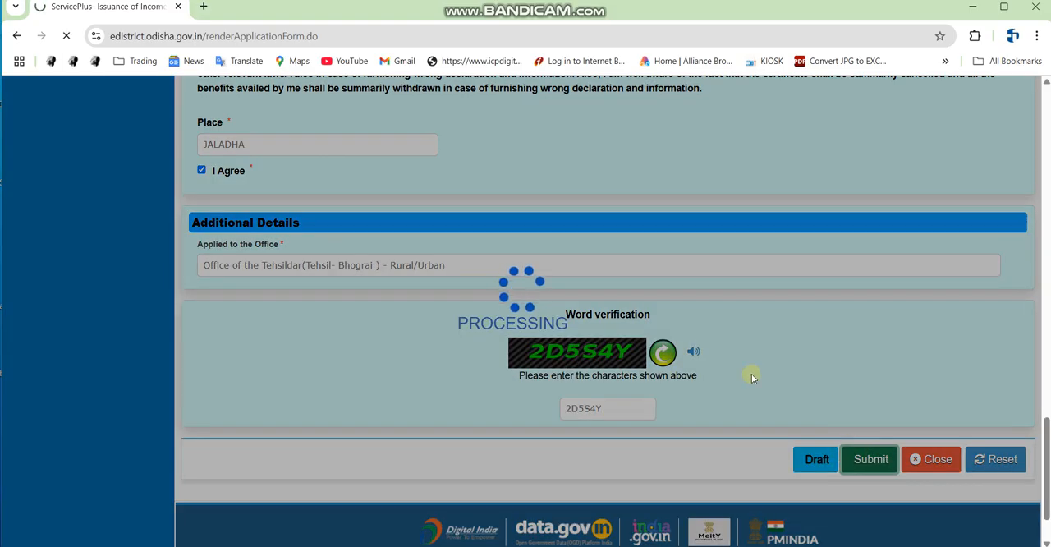
Review the entered details in the application preview and locate the option for attaching annexures.
scroll(744, 424, up, 10)
scroll(740, 423, down, 8)
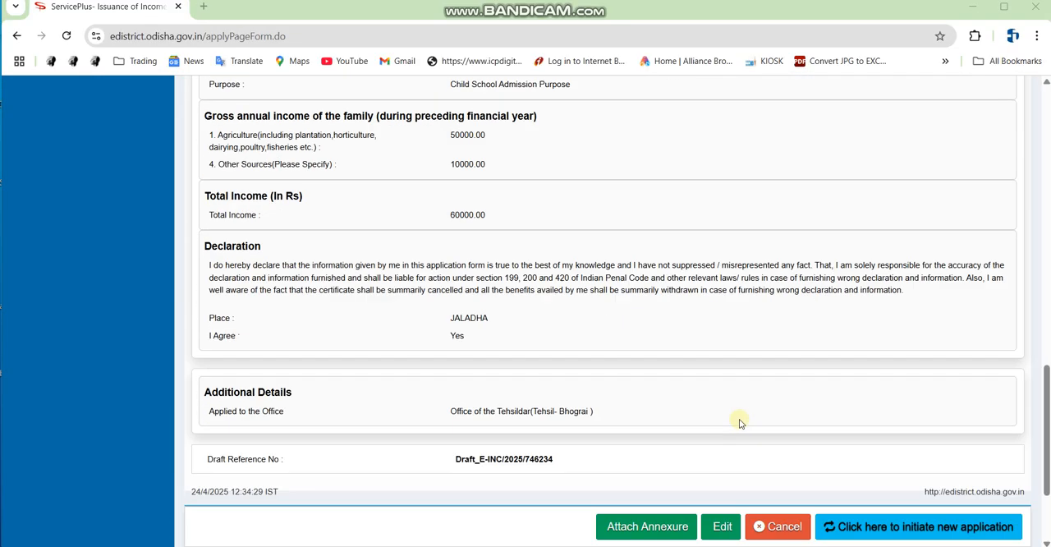
scroll(739, 423, down, 3)
scroll(832, 310, up, 2)
scroll(831, 319, up, 3)
scroll(830, 327, down, 4)
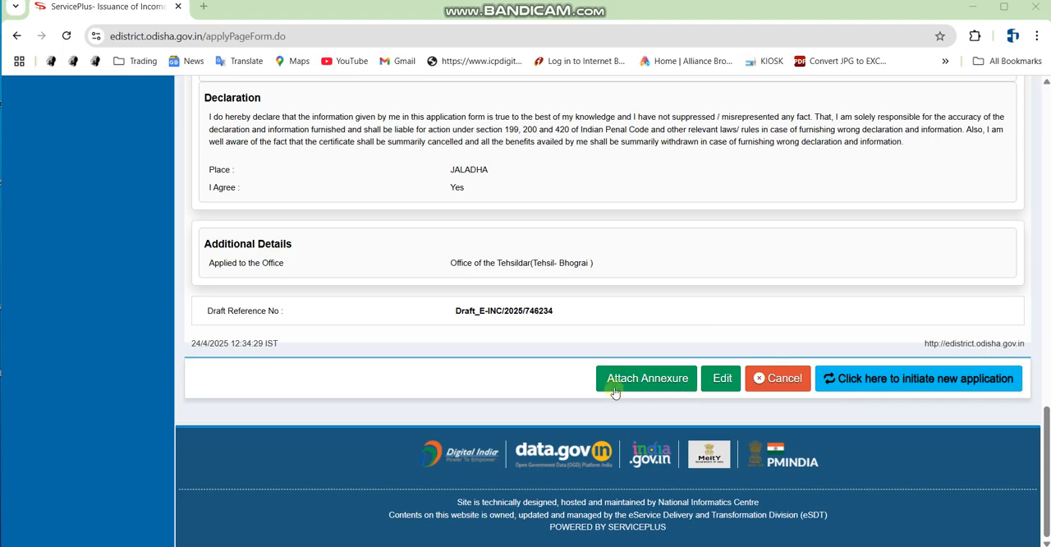
key(ctrl+alt+d)
drag(588, 369, 712, 397)
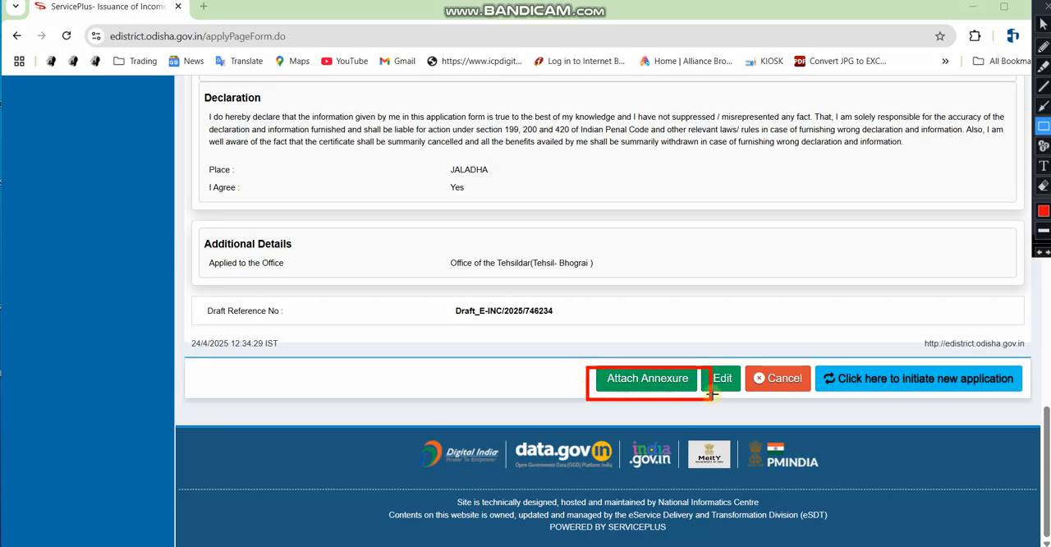
key(ctrl+alt+d)
Open the enclosures page, choose Copy of ROR for Documents to be Attached, and attach its PDF file.
click(680, 378)
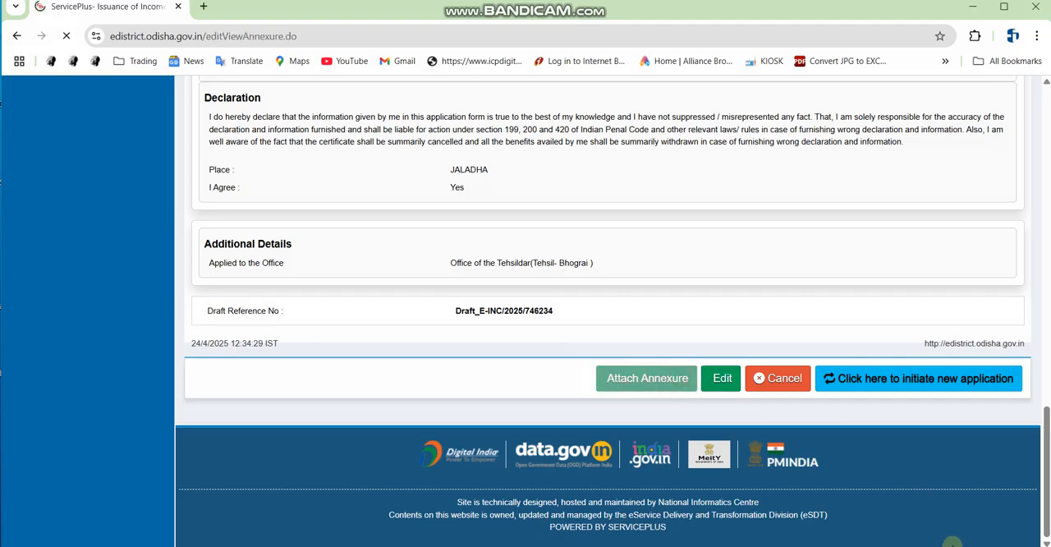
scroll(452, 254, down, 2)
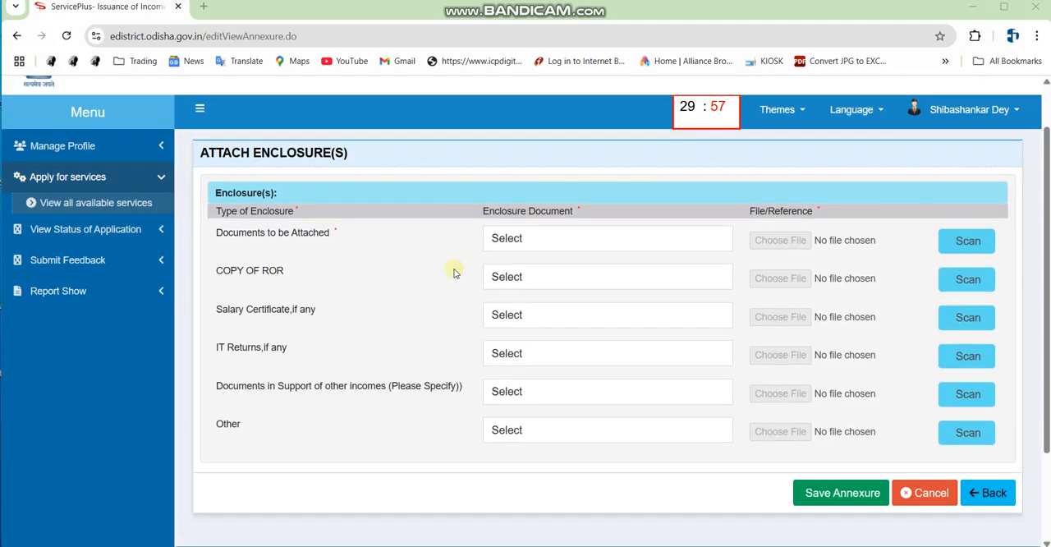
click(535, 233)
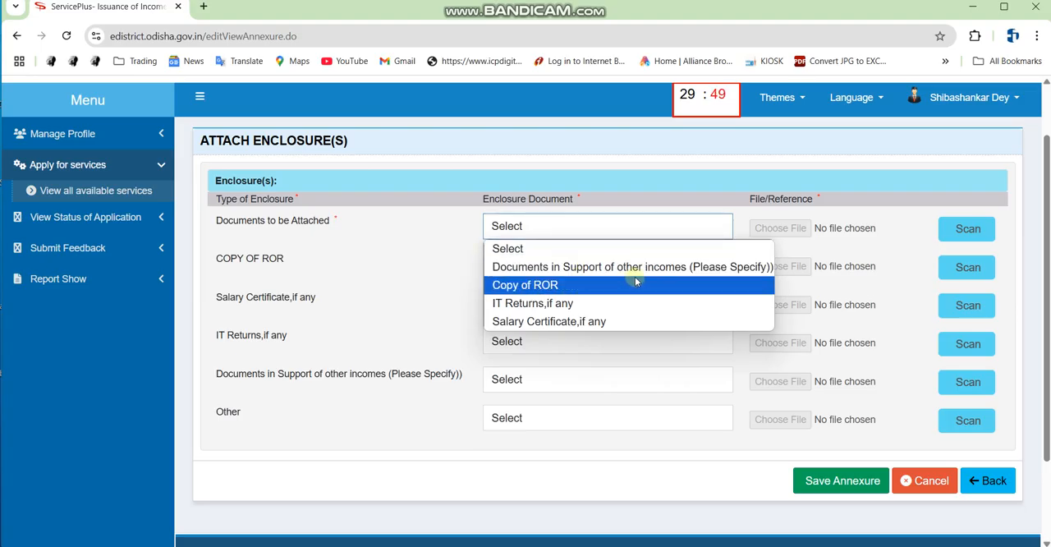
click(562, 287)
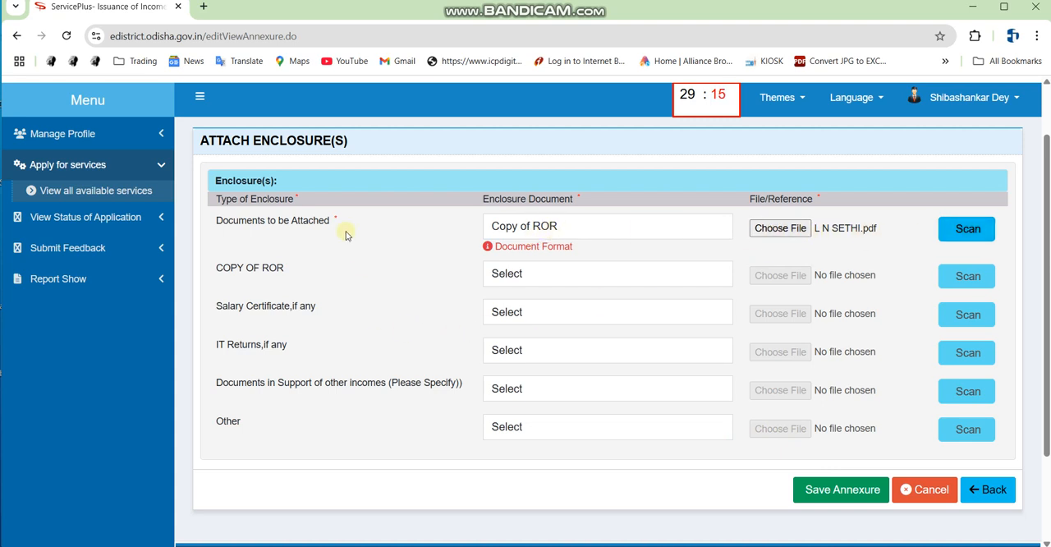
Check the mandatory and optional enclosure rows and save the annexure.
drag(462, 257, 722, 458)
drag(322, 210, 358, 231)
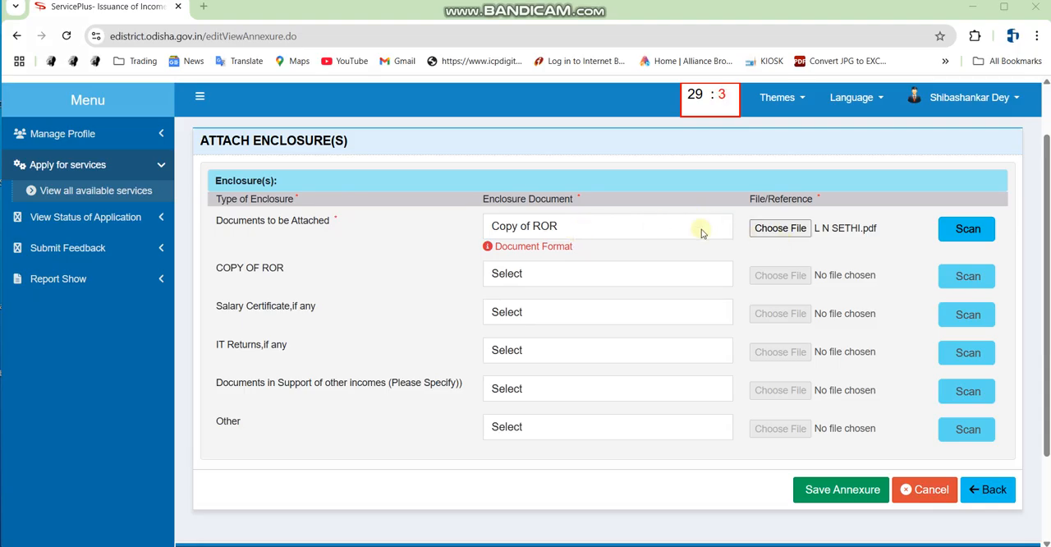
mouse_move(715, 245)
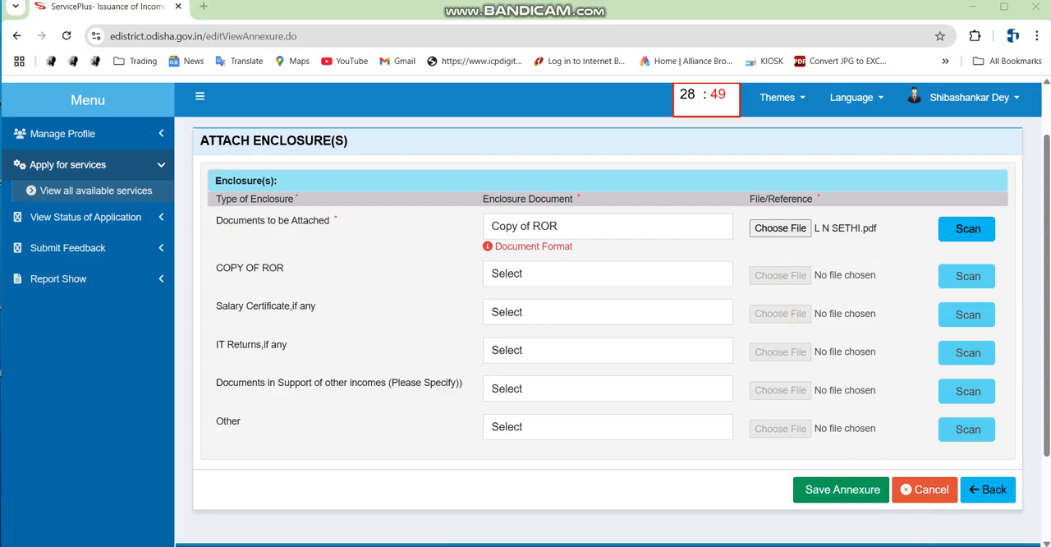
click(828, 491)
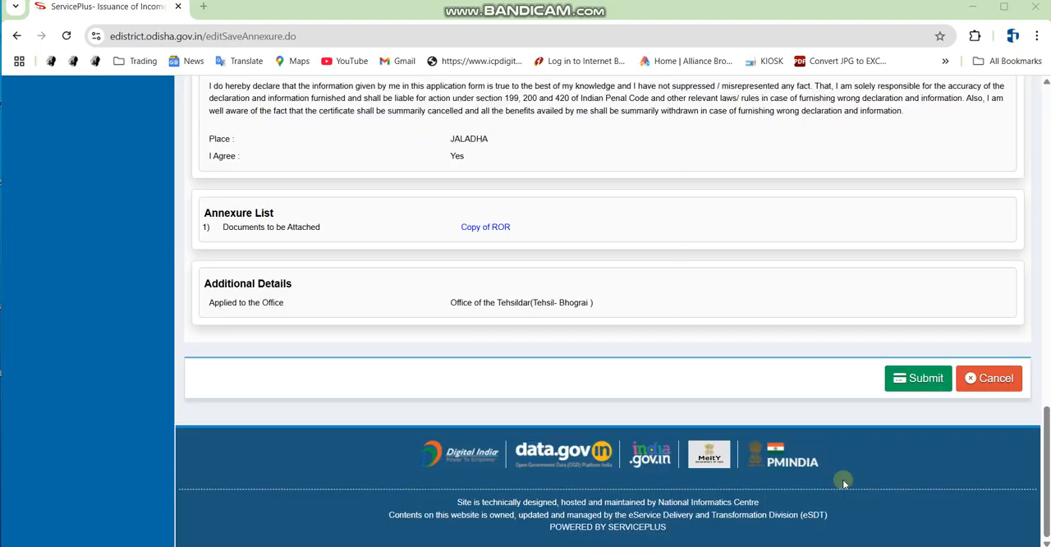
Review the final application preview with its annexure list and submit the application.
scroll(672, 399, up, 8)
scroll(668, 400, down, 8)
scroll(668, 406, up, 2)
scroll(668, 406, down, 2)
click(916, 380)
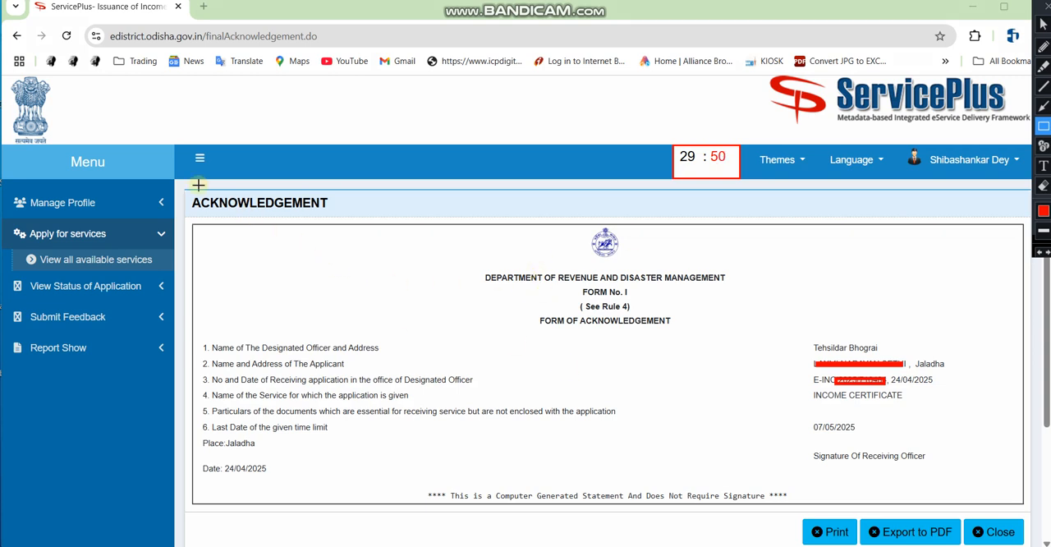
Examine the acknowledgement, its PDF export option and the last date of the given time limit.
mouse_move(198, 185)
mouse_down()
mouse_move(783, 460)
mouse_move(1018, 507)
mouse_up()
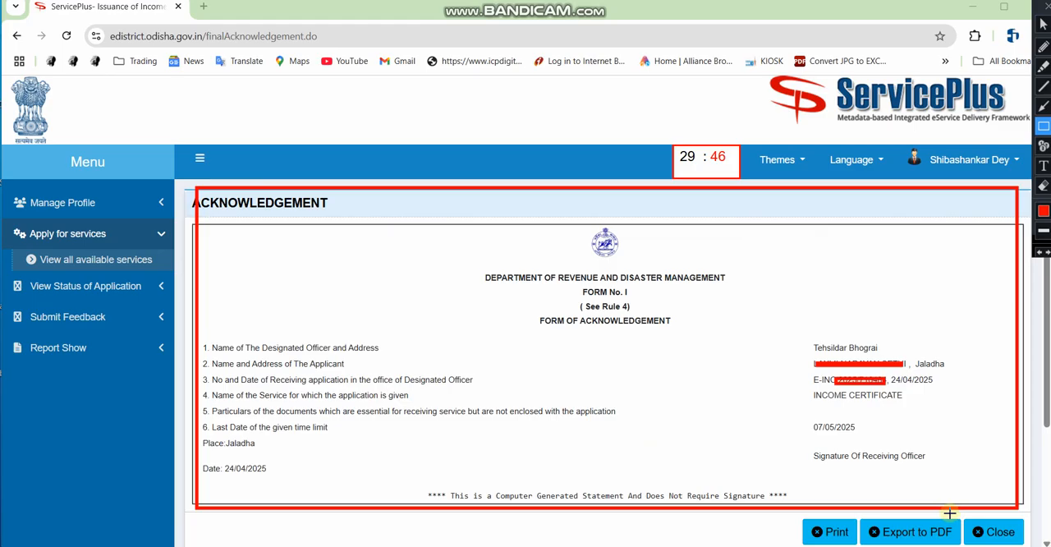
drag(875, 521, 960, 546)
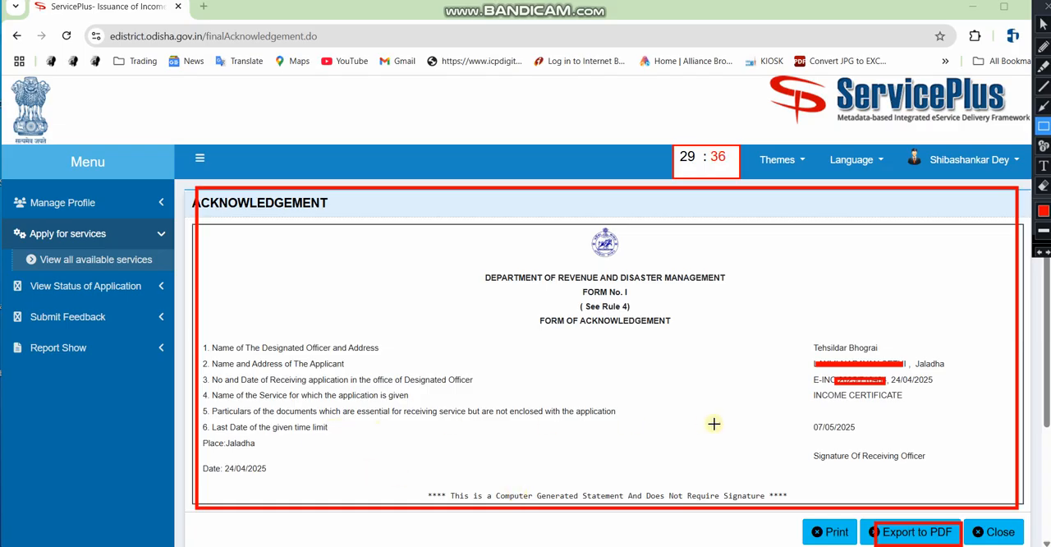
click(211, 419)
drag(255, 436, 353, 436)
mouse_move(805, 412)
mouse_down()
mouse_move(834, 436)
mouse_move(884, 441)
mouse_up()
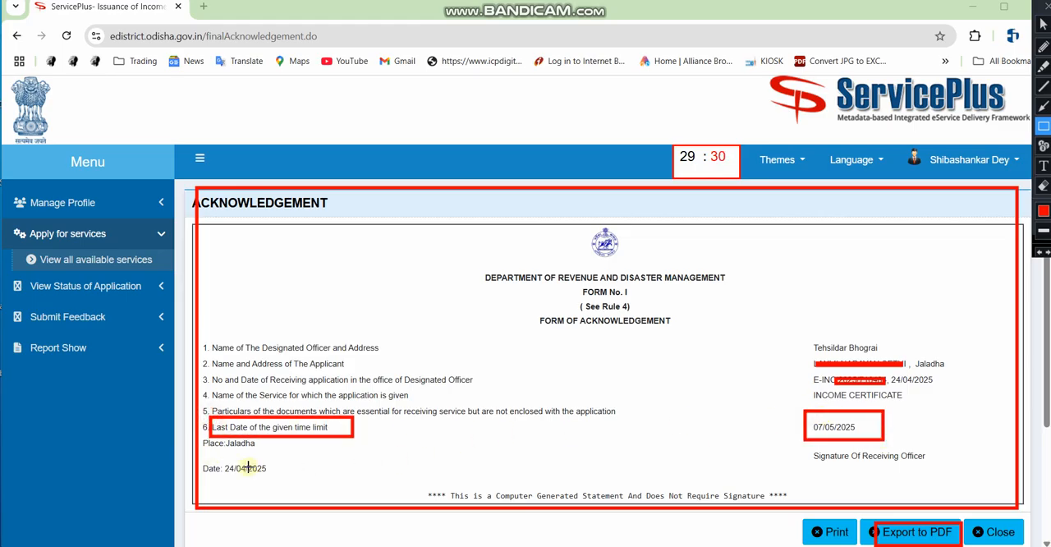